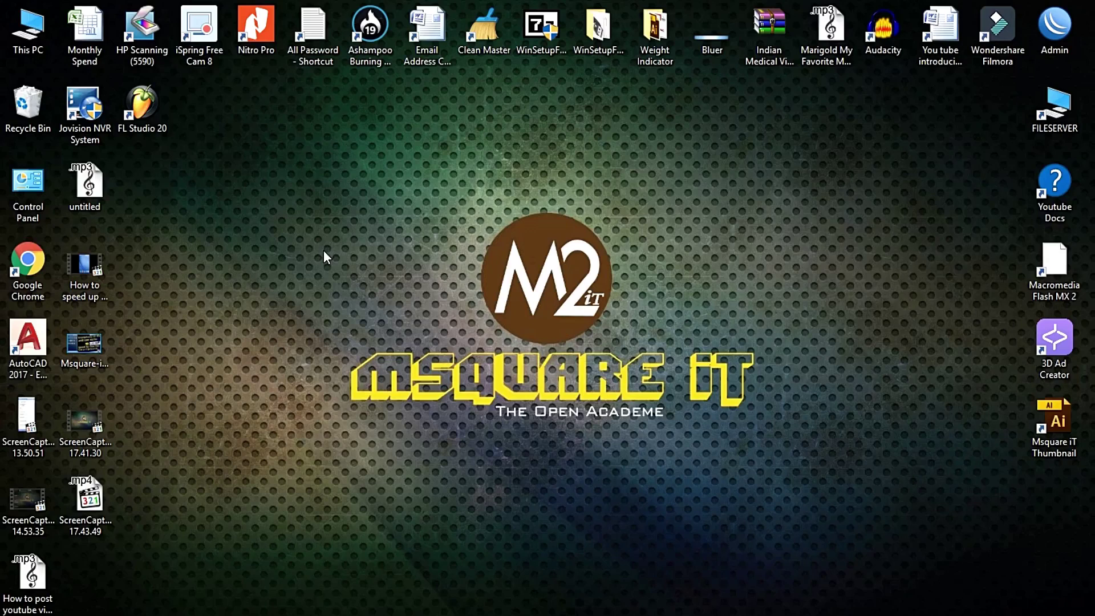
Refresh the desktop three times.
right_click(286, 138)
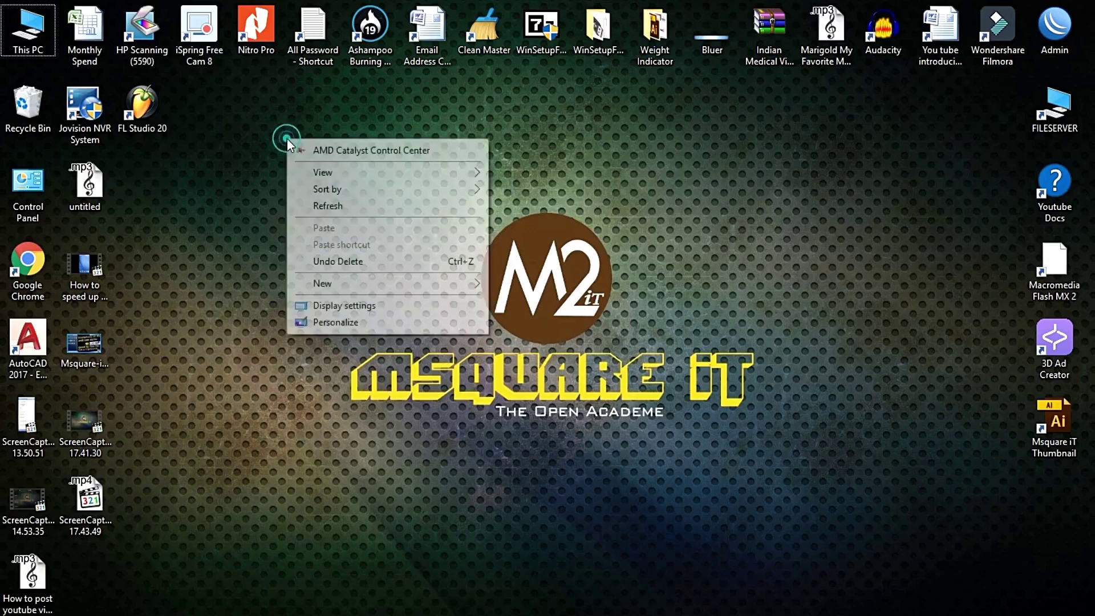
click(328, 208)
right_click(257, 112)
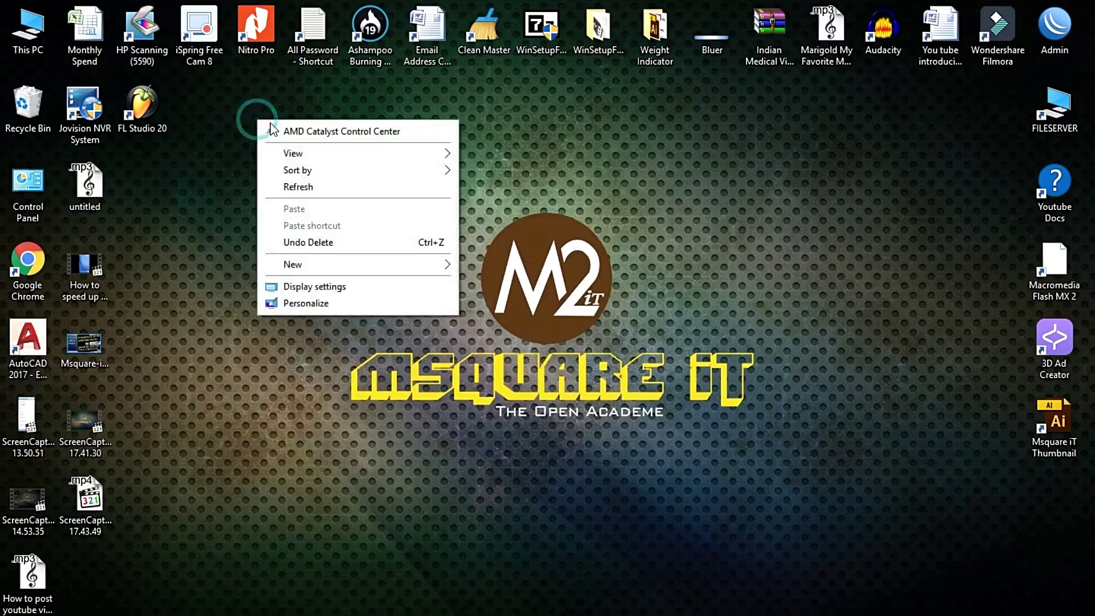
click(299, 183)
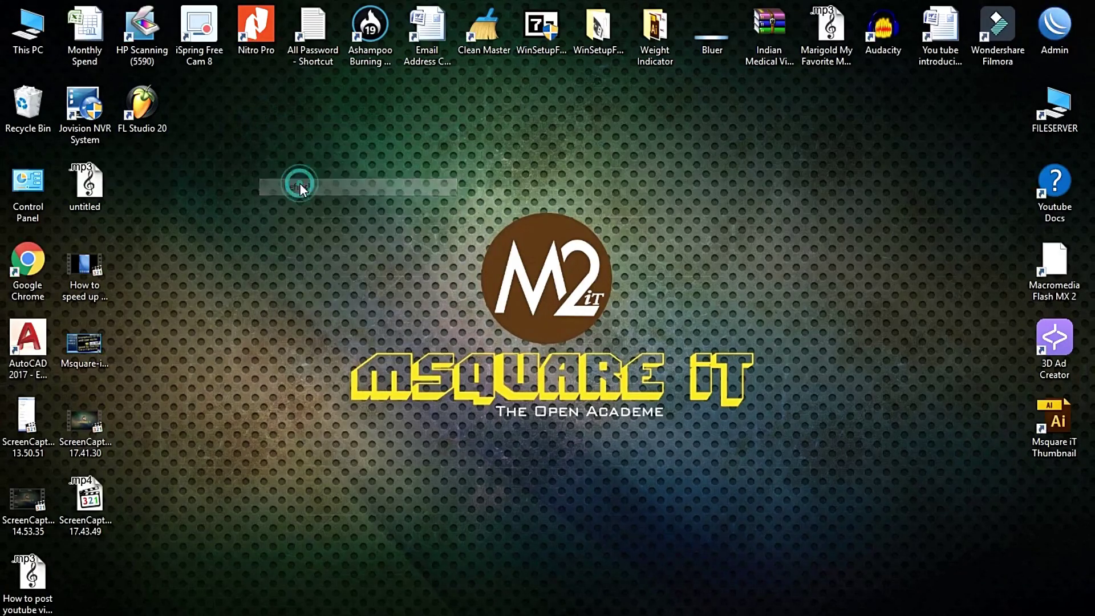
right_click(268, 166)
click(318, 231)
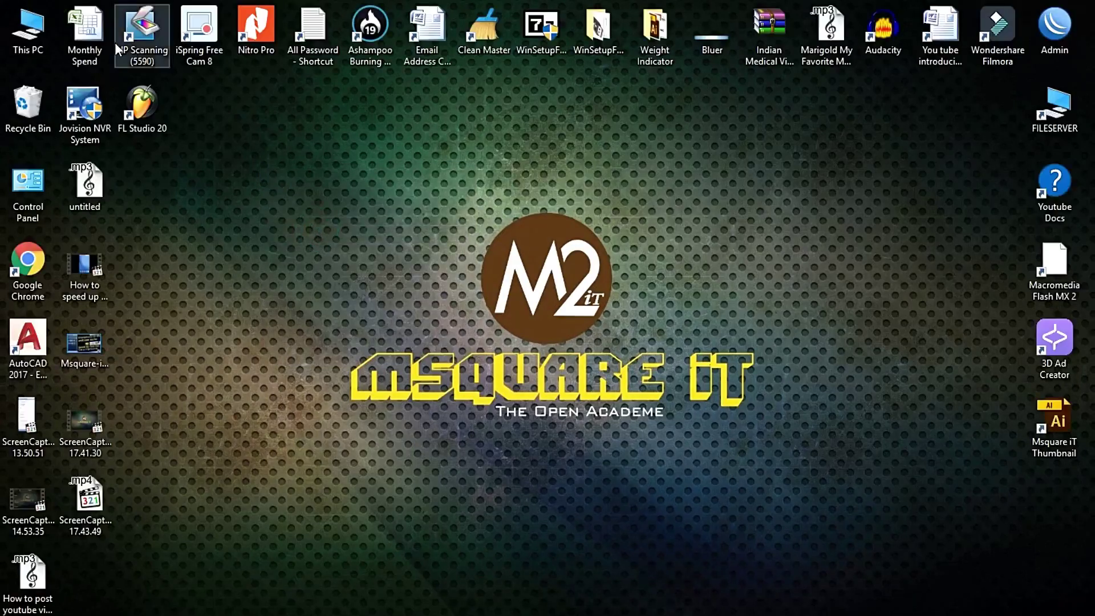
Open Local Disk (C:) in a maximized File Explorer window and make hidden items visible.
double_click(30, 35)
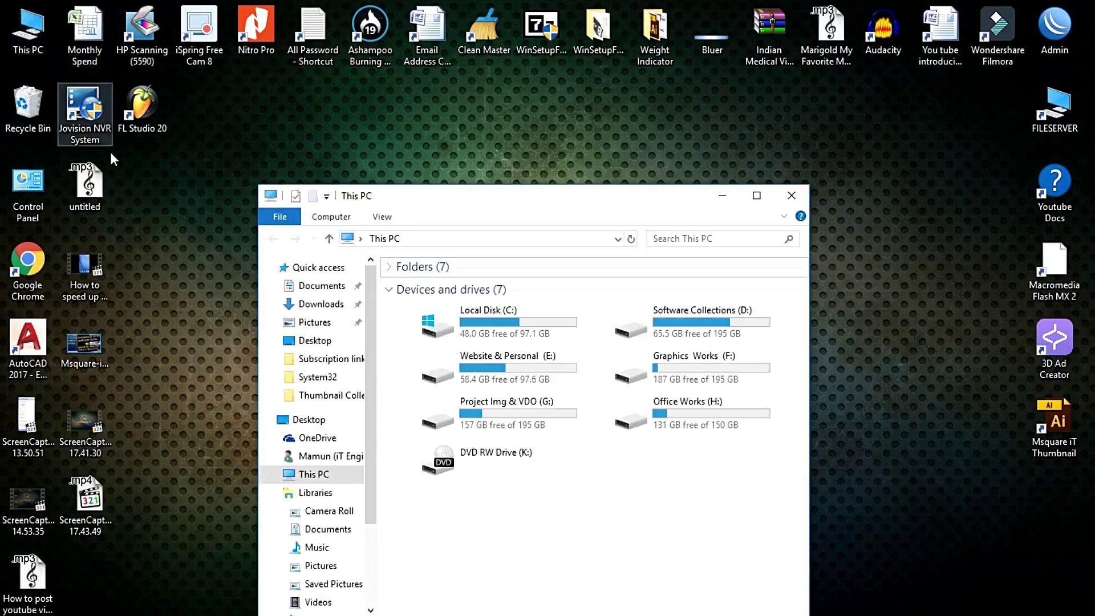
click(756, 197)
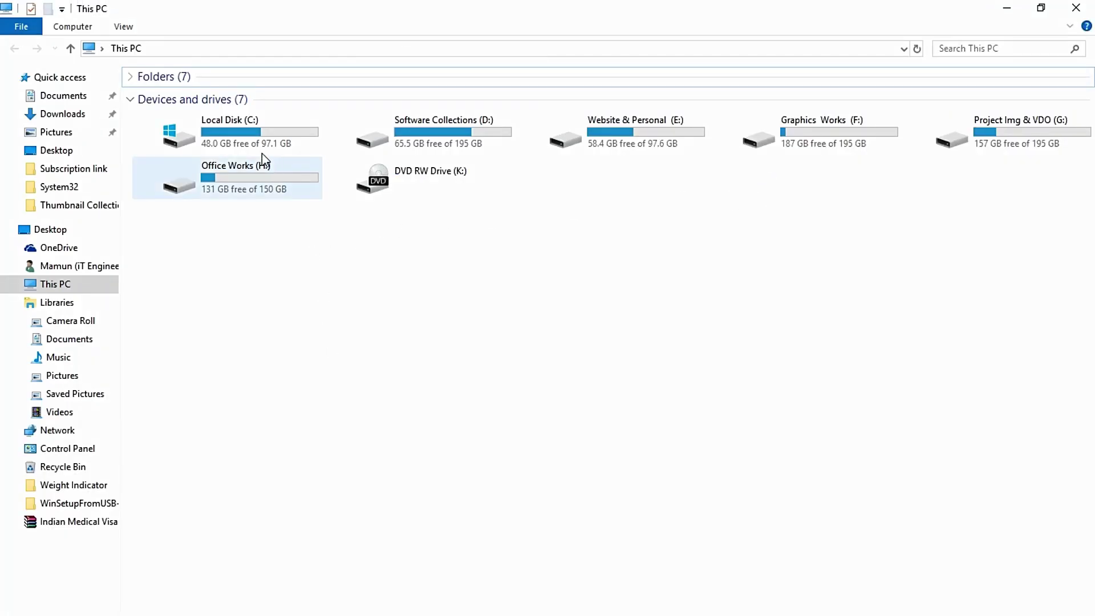
double_click(216, 138)
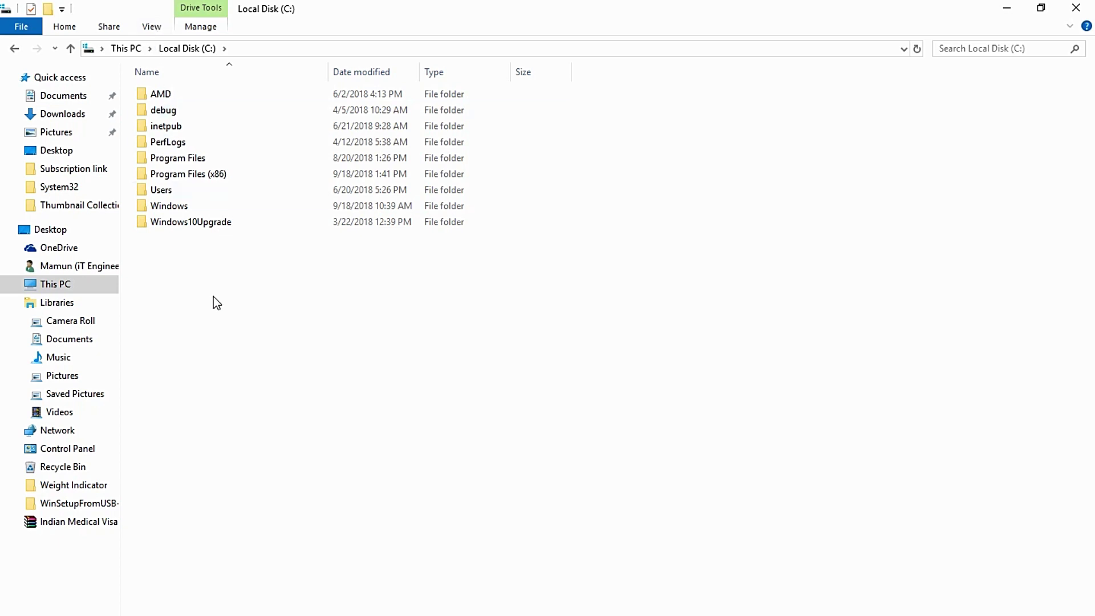
click(152, 27)
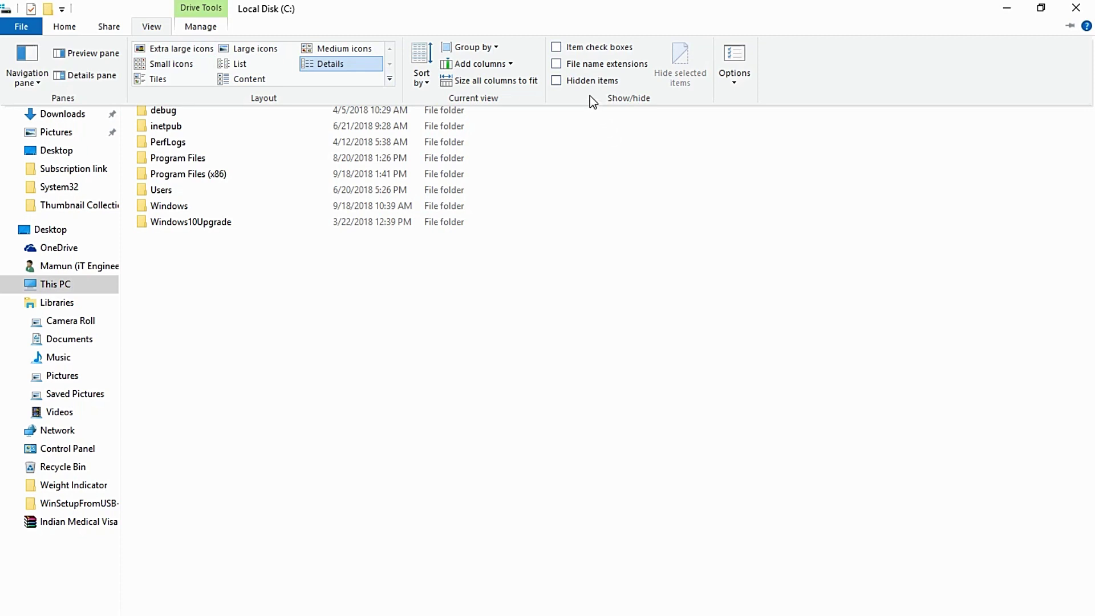
click(556, 79)
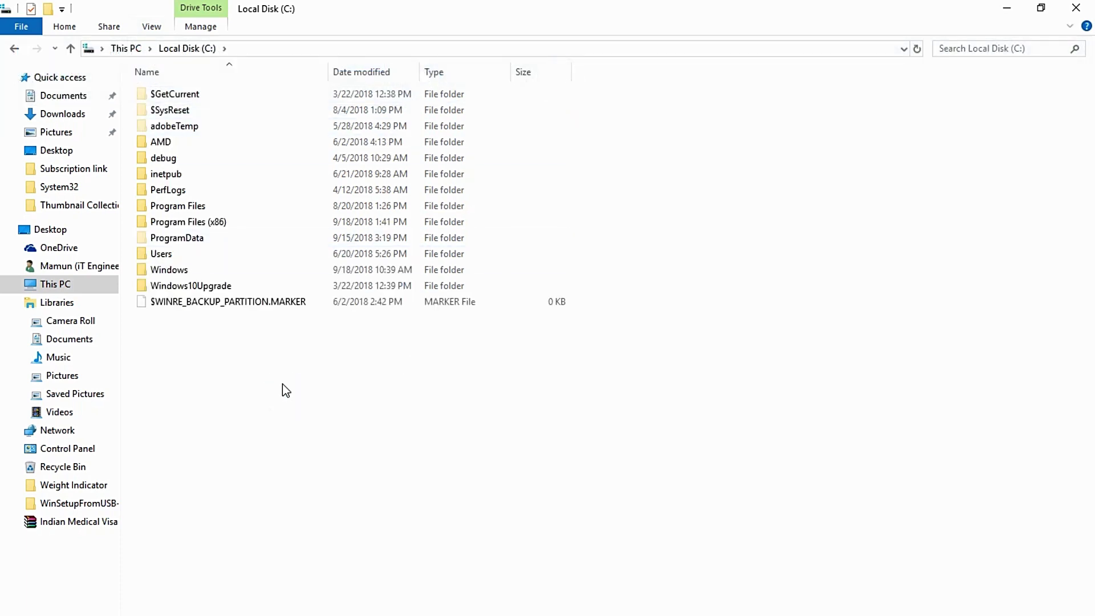
Open the hidden AppData folder inside the personal user profile folder under Users.
mouse_move(182, 254)
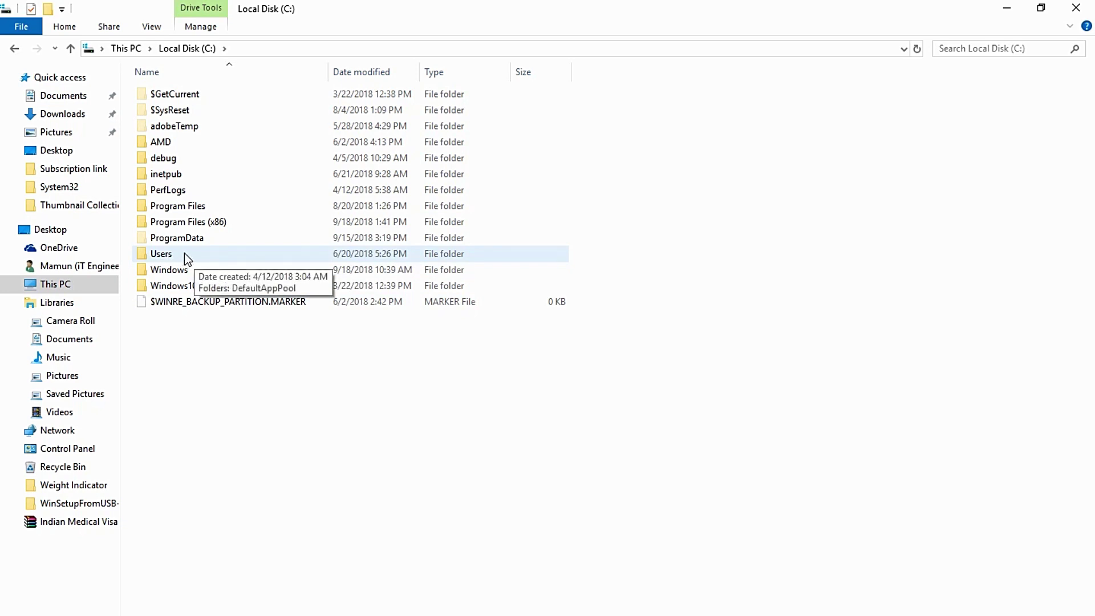
double_click(183, 254)
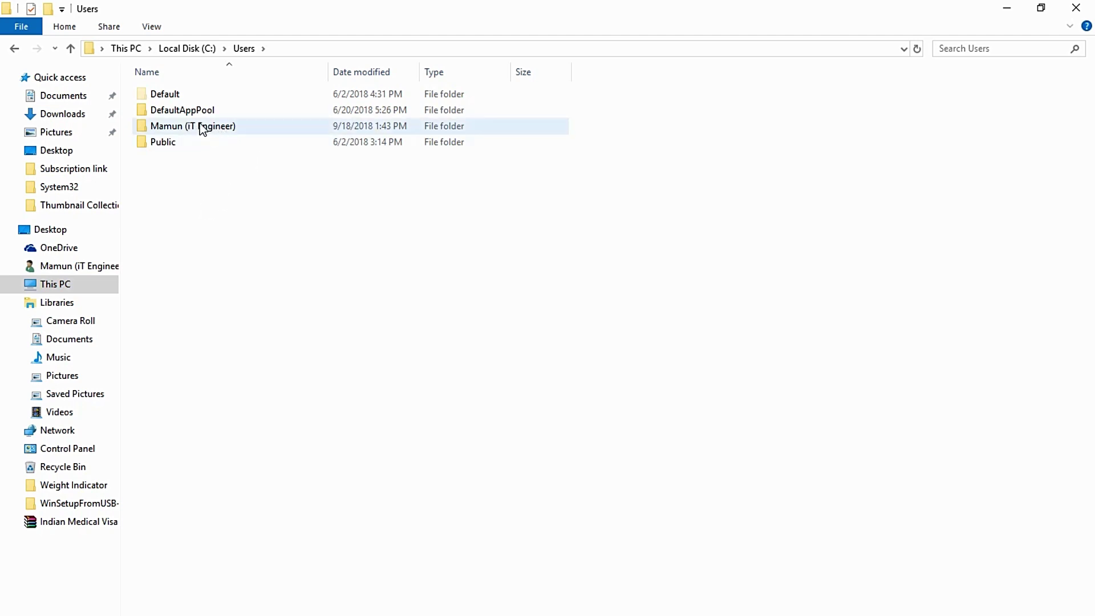
mouse_move(191, 127)
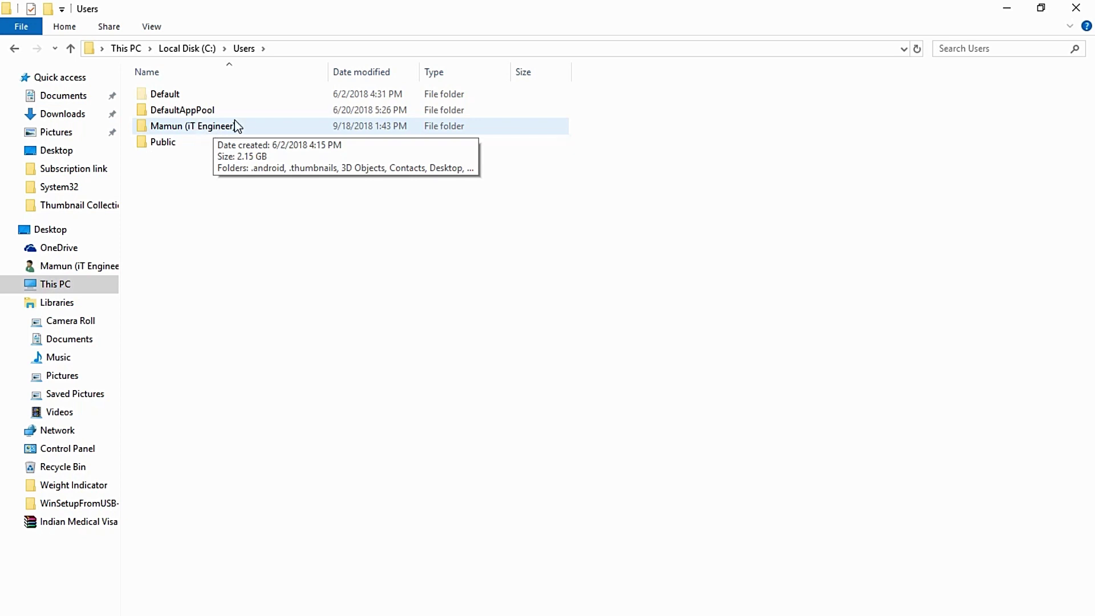
double_click(187, 131)
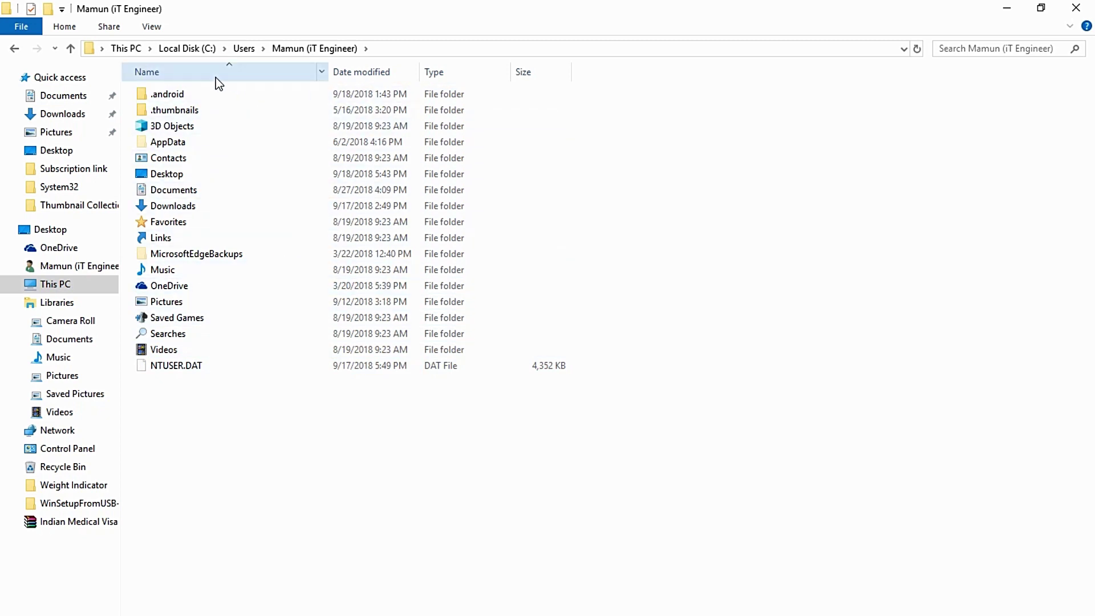
double_click(188, 146)
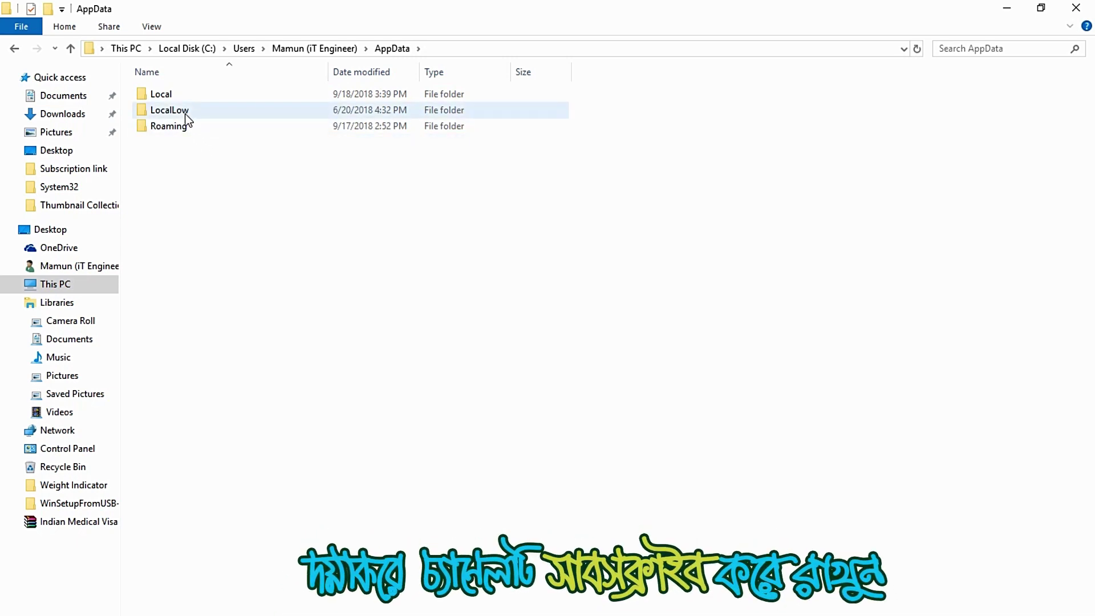
Open the CryptnetUrlCache folder inside LocalLow\Microsoft.
mouse_move(191, 114)
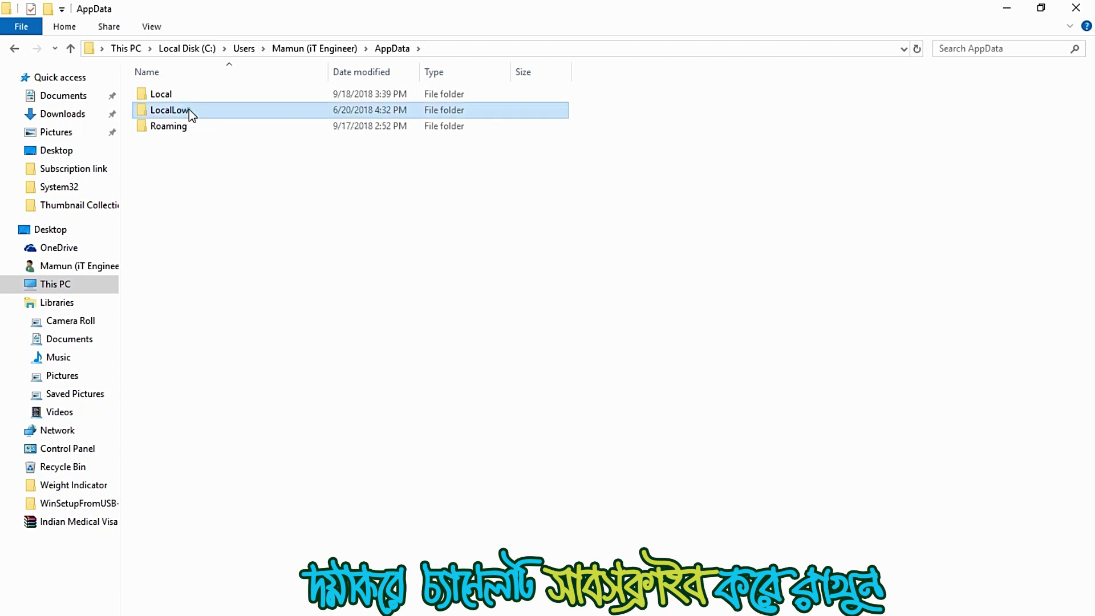
double_click(189, 112)
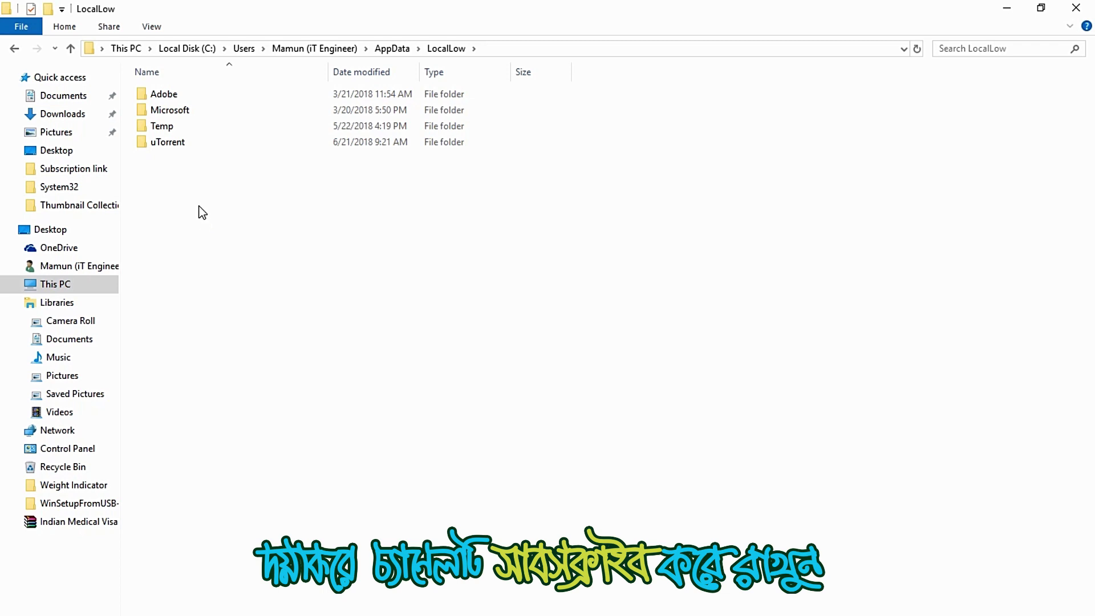
double_click(191, 111)
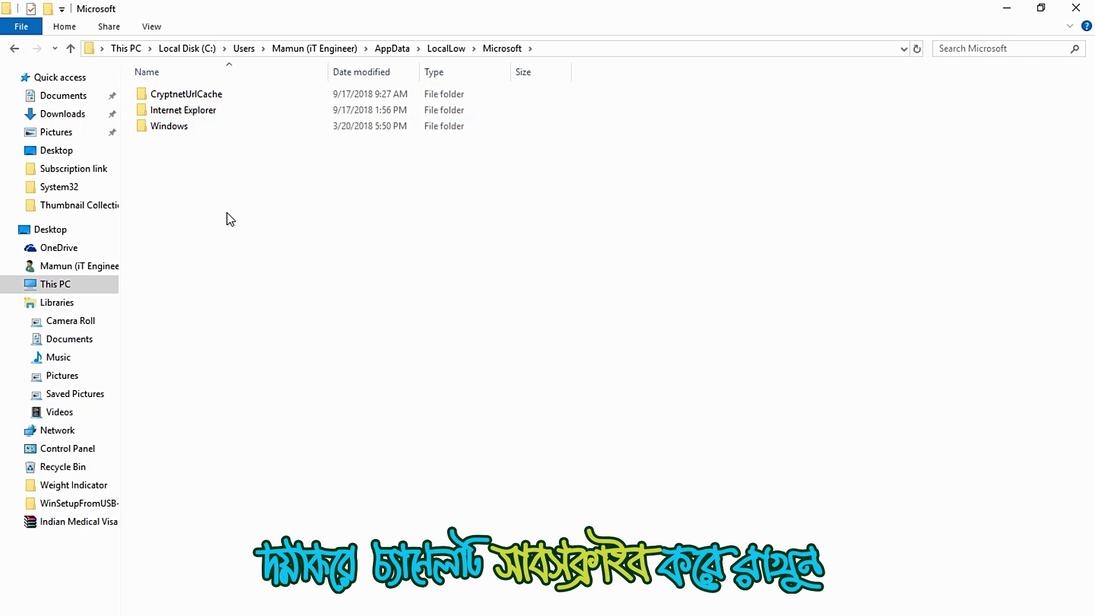
double_click(220, 95)
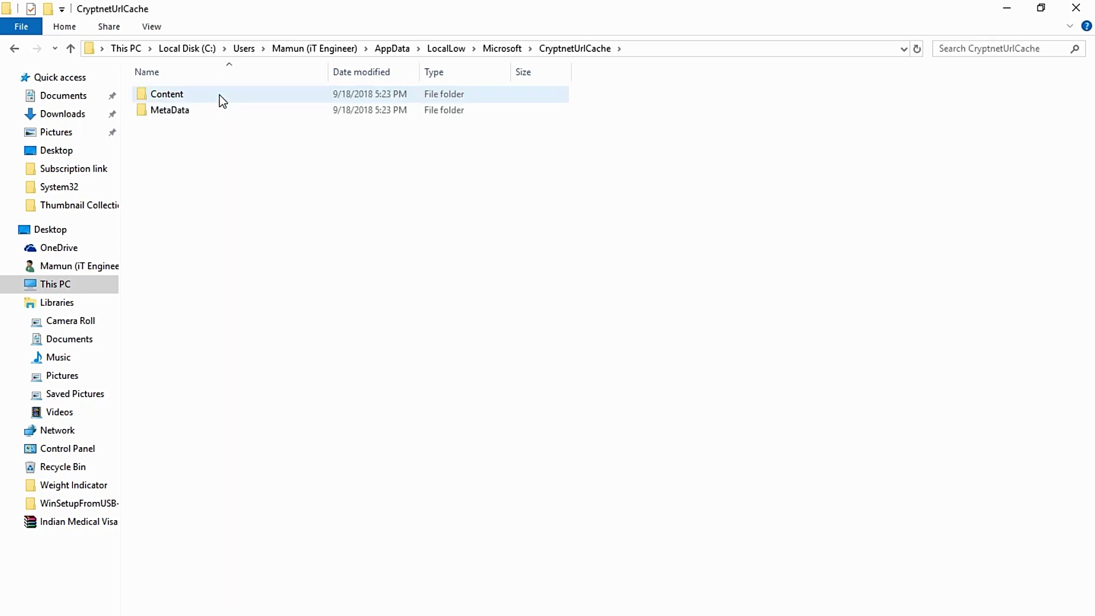
Delete all files in the Content folder of CryptnetUrlCache.
double_click(190, 98)
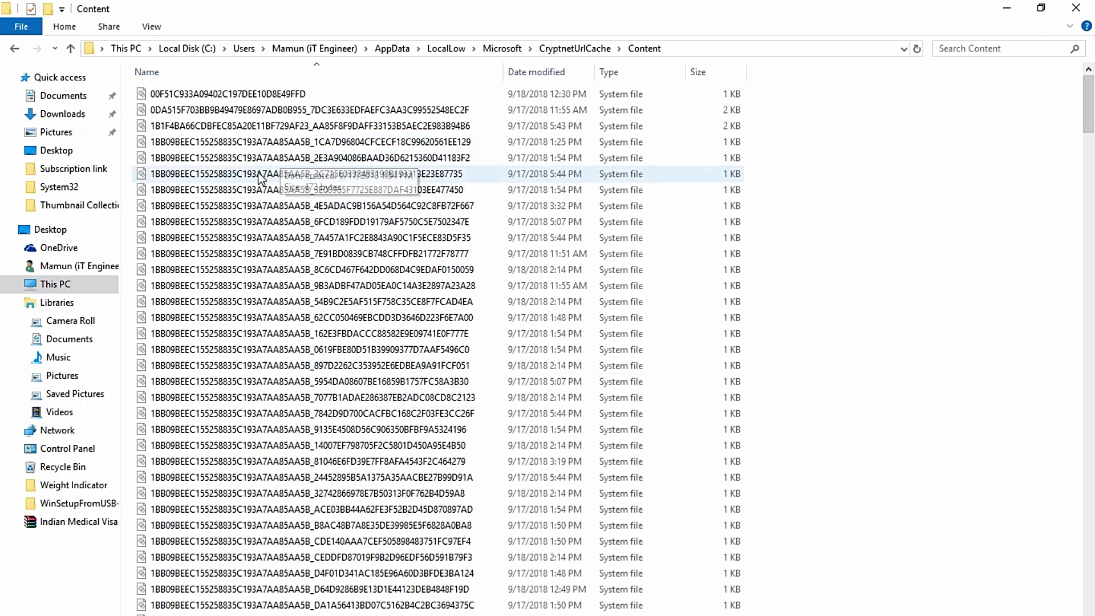
click(336, 222)
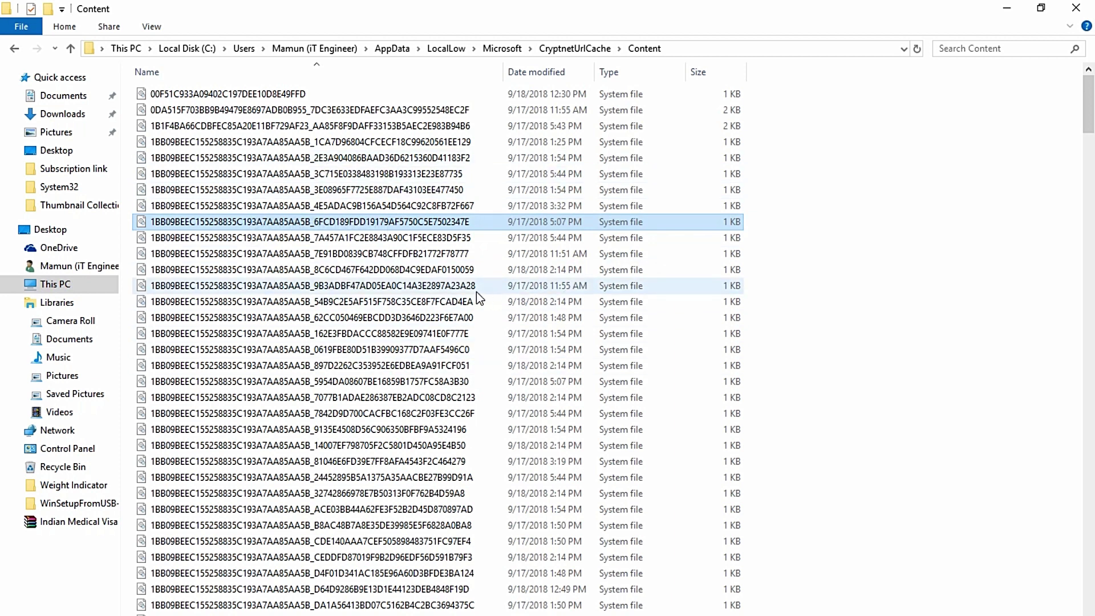
click(297, 240)
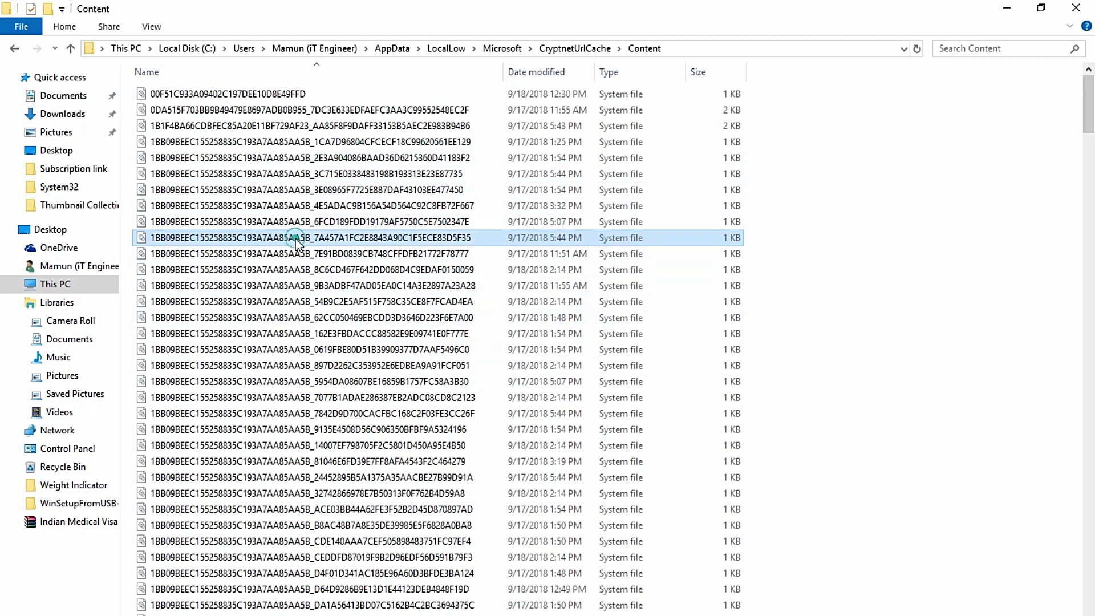
key(ctrl+a)
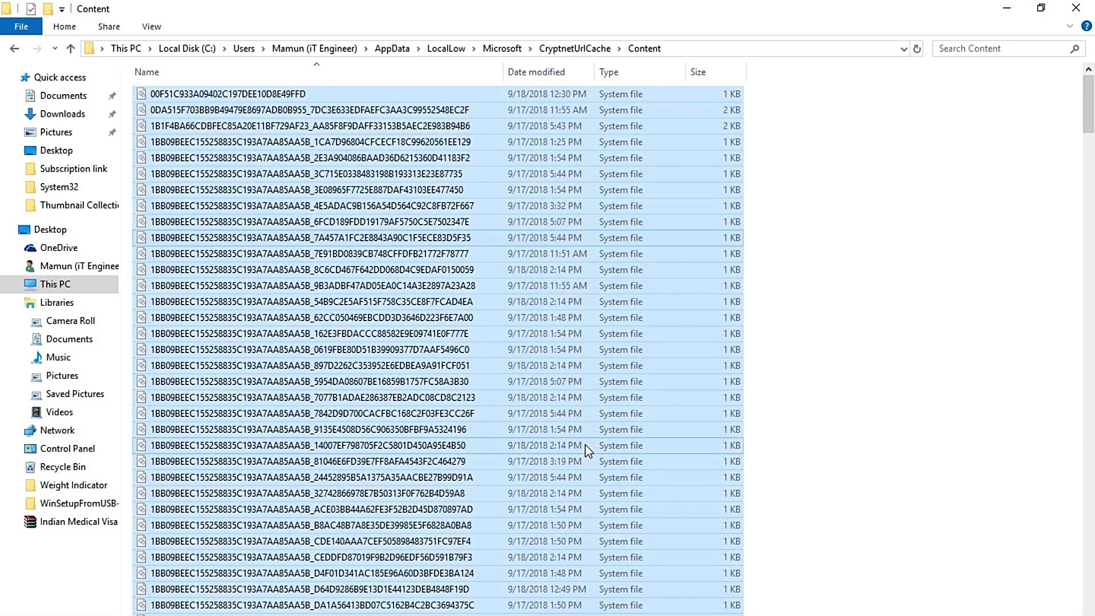
click(925, 317)
drag(765, 89, 393, 614)
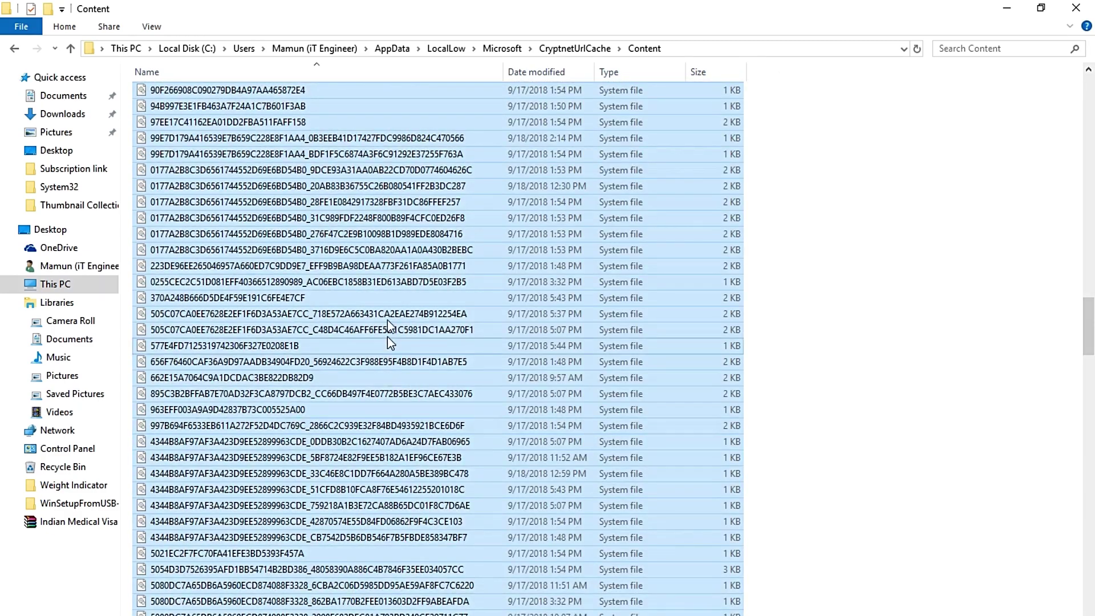
double_click(357, 186)
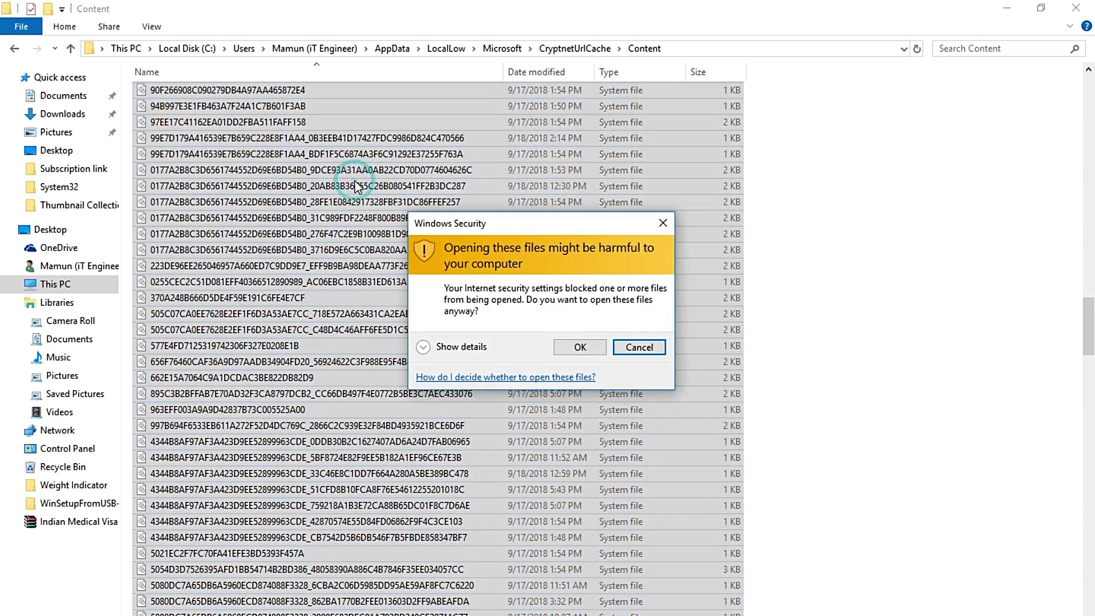
click(573, 349)
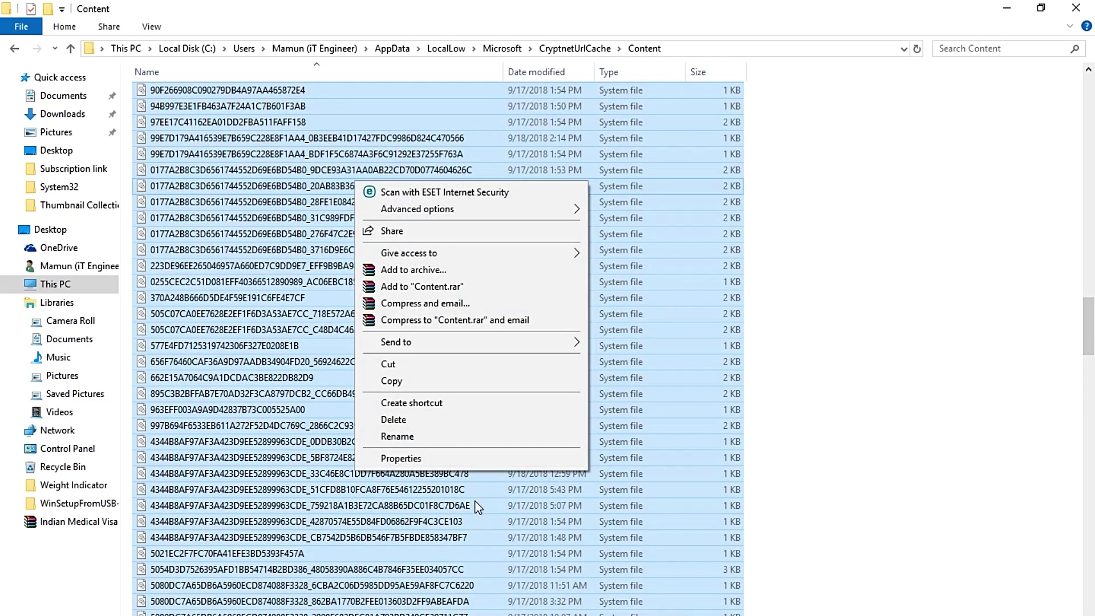
click(421, 421)
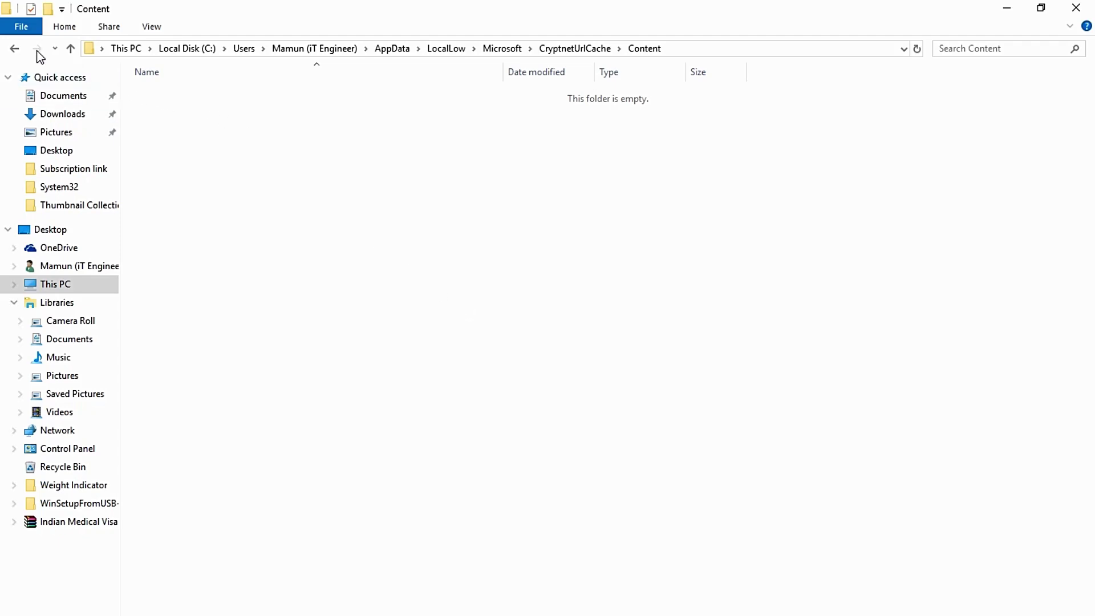
Delete all files in the MetaData folder of CryptnetUrlCache and return to the parent folder.
click(14, 49)
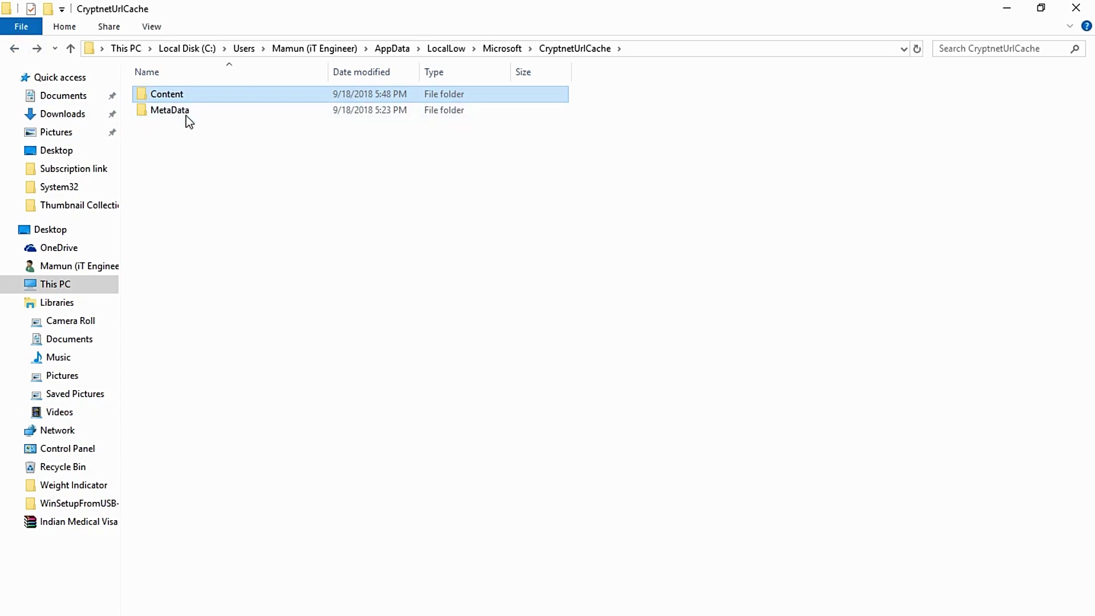
double_click(170, 111)
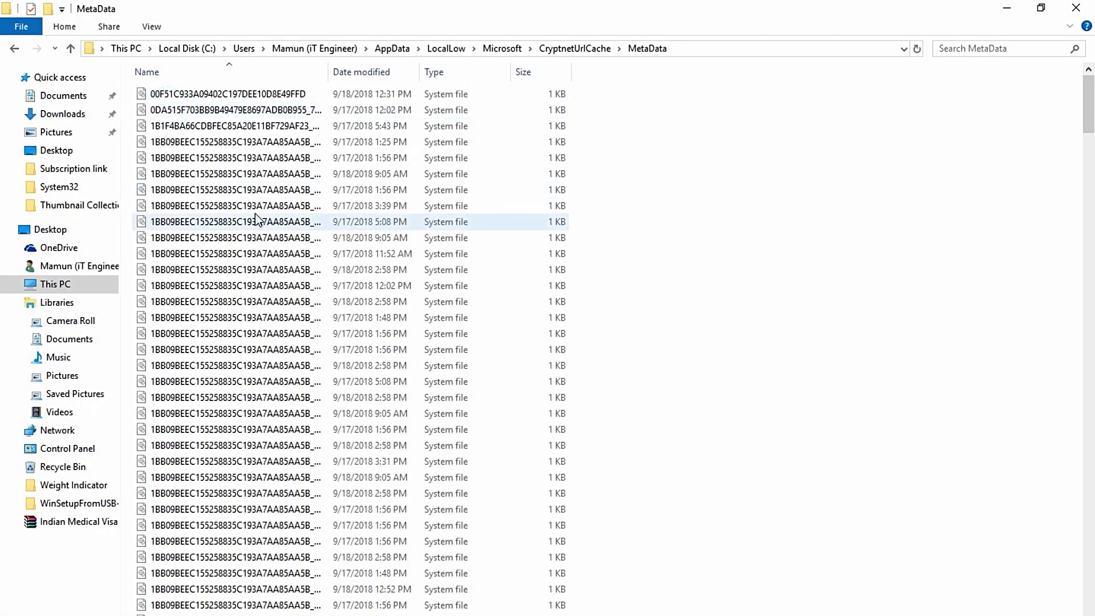
click(218, 174)
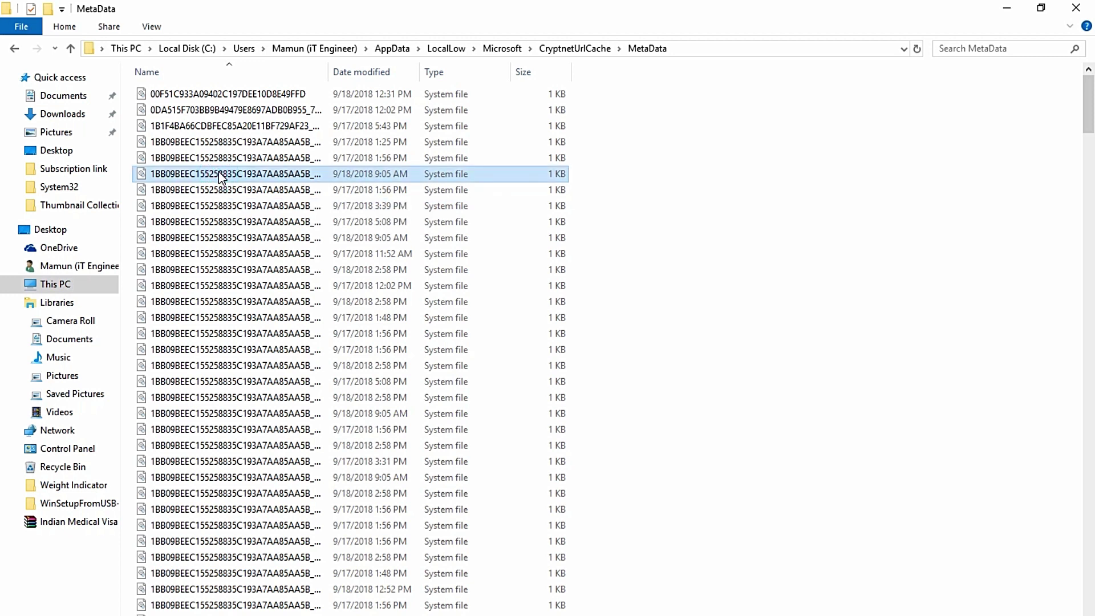
key(ctrl+a)
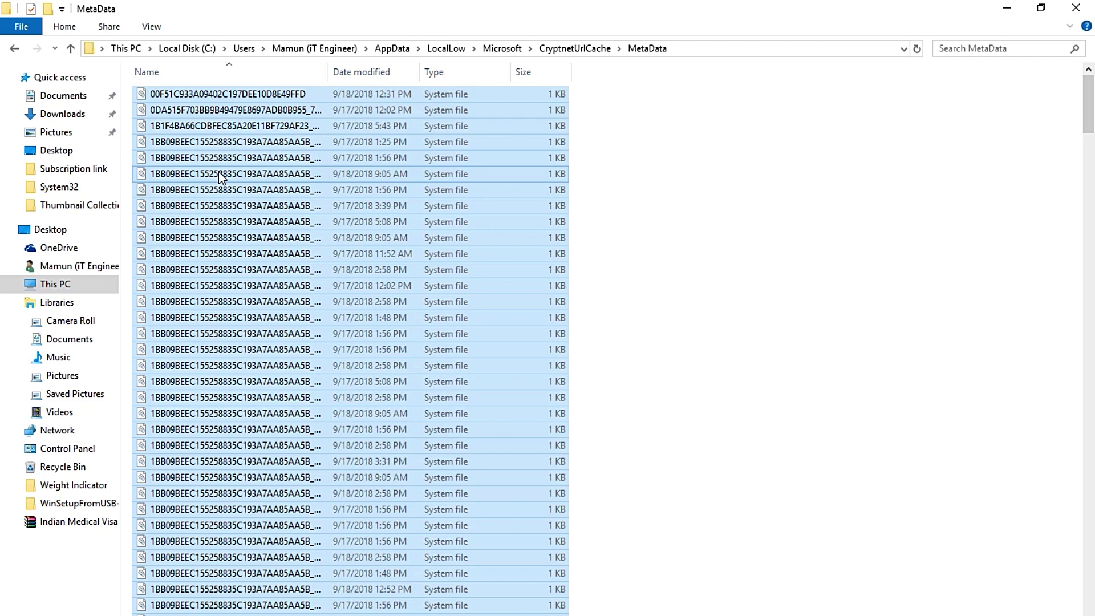
key(Return)
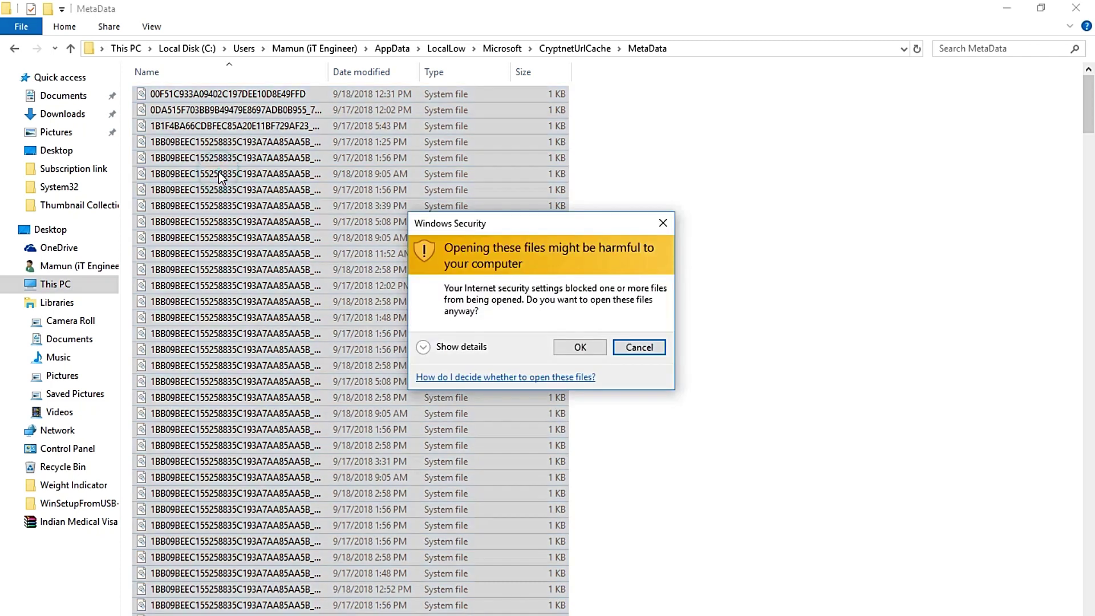
click(576, 346)
key(shift+F10)
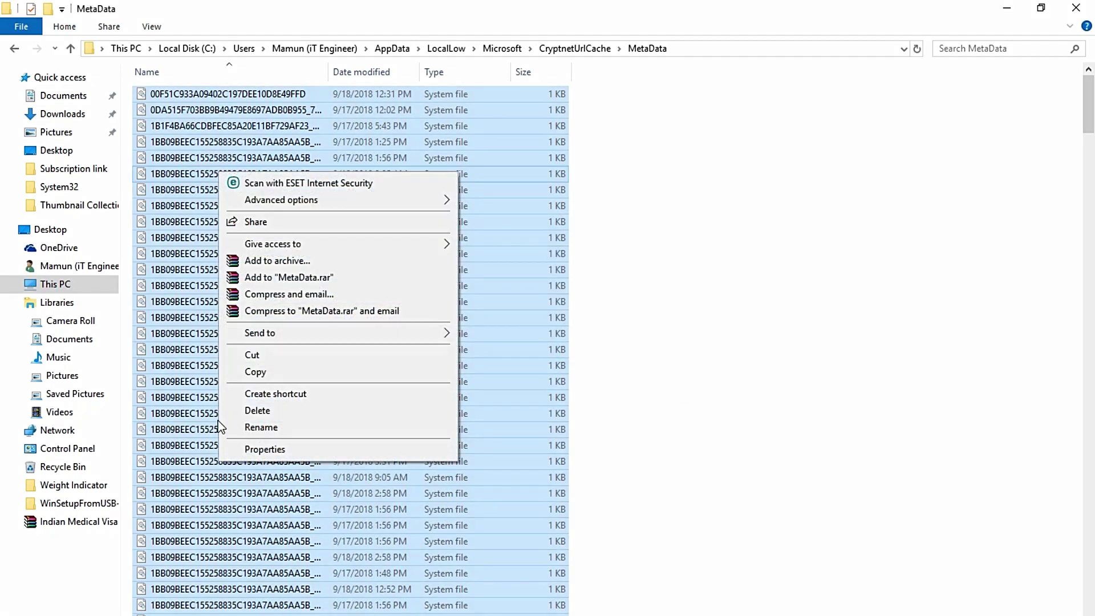
click(277, 415)
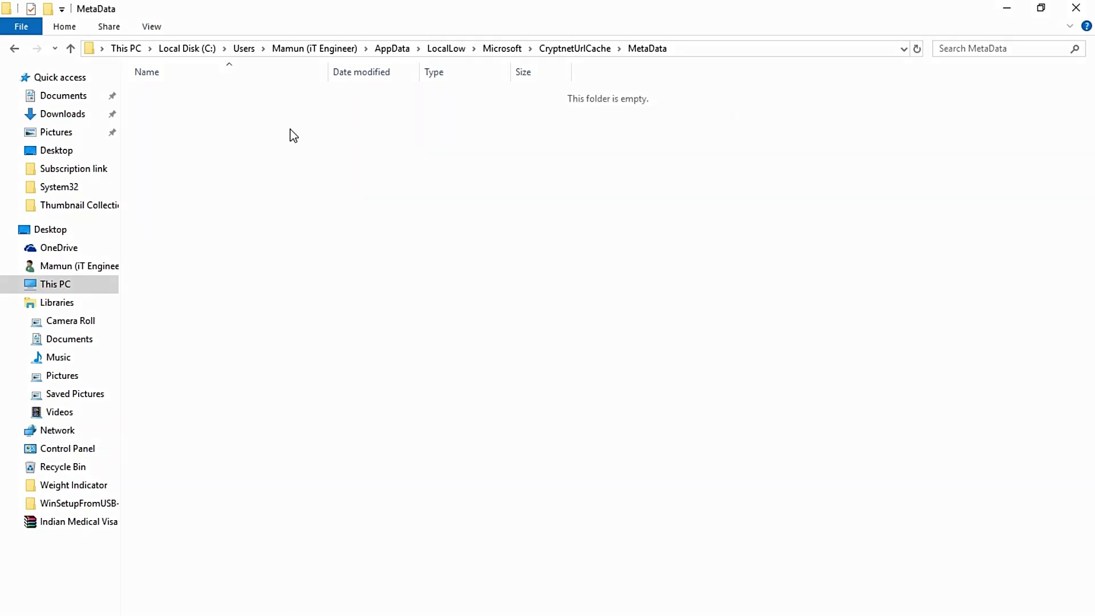
click(15, 49)
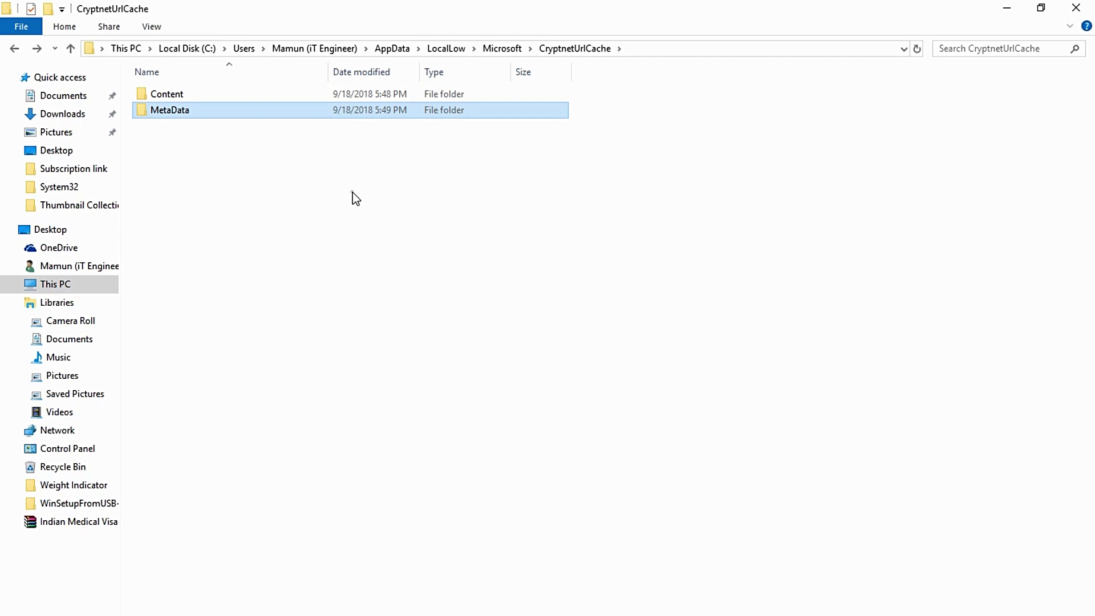
click(352, 194)
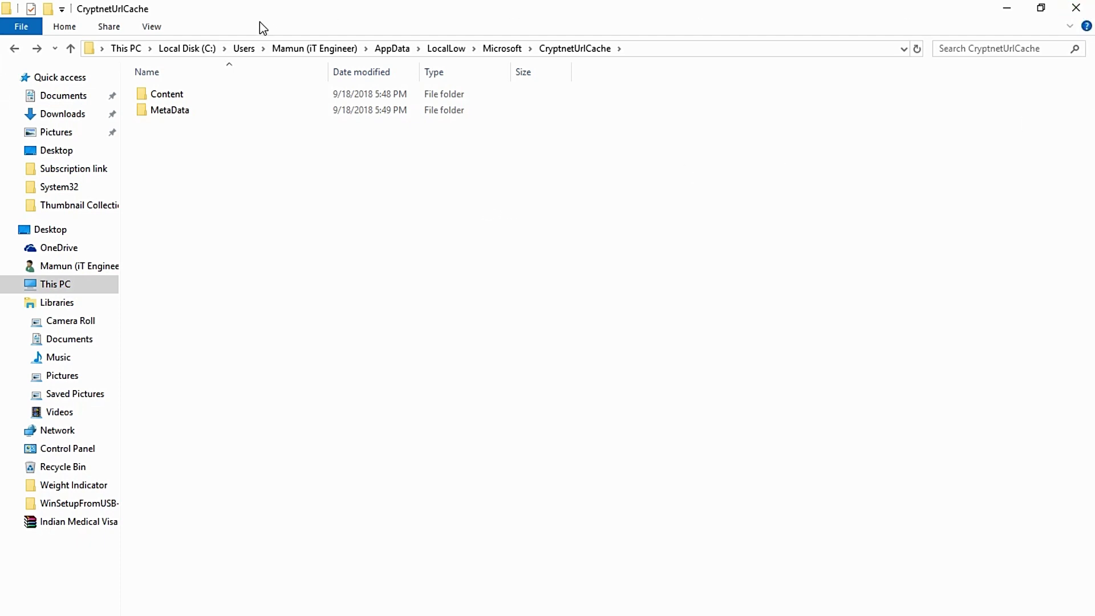
Turn off the display of hidden items and close the CryptnetUrlCache folder window.
click(155, 28)
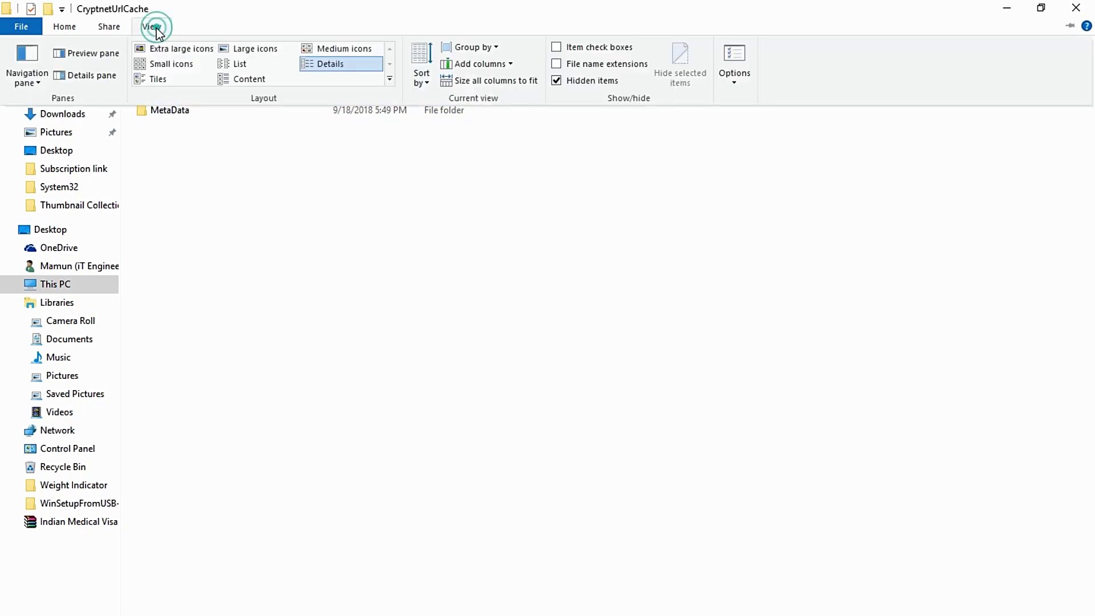
click(579, 80)
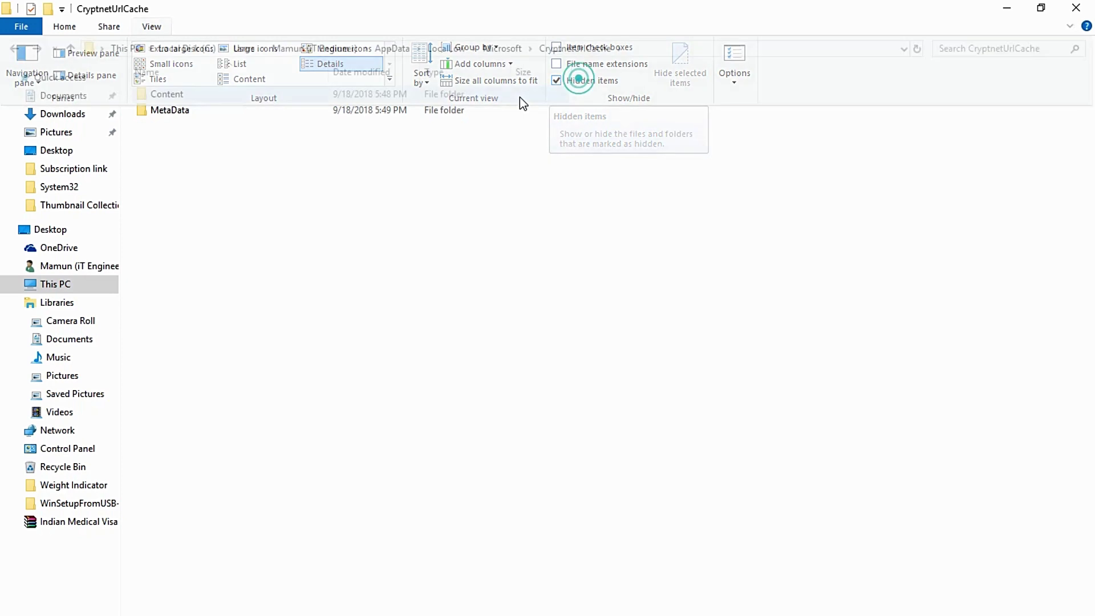
click(398, 232)
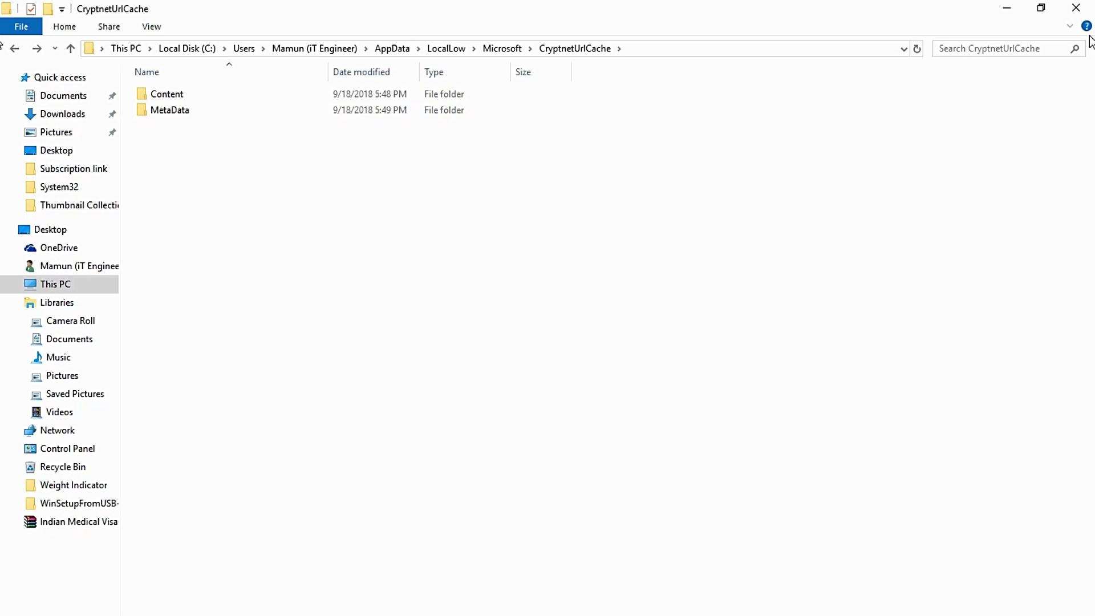
click(1078, 8)
Refresh the desktop twice.
right_click(298, 142)
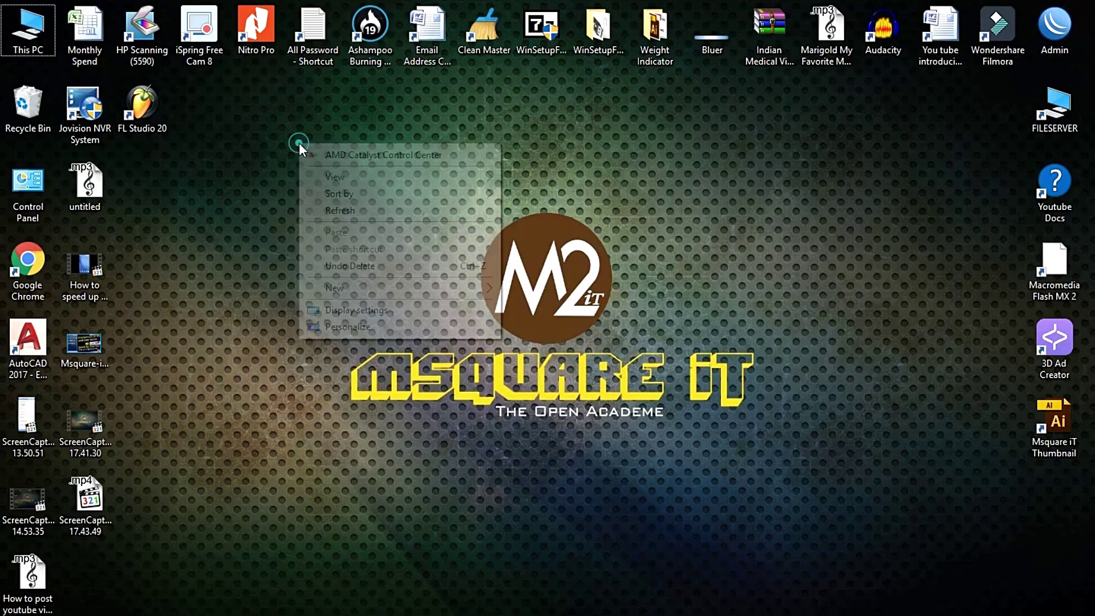
click(351, 208)
drag(266, 171, 377, 211)
drag(384, 259, 372, 310)
drag(299, 275, 868, 506)
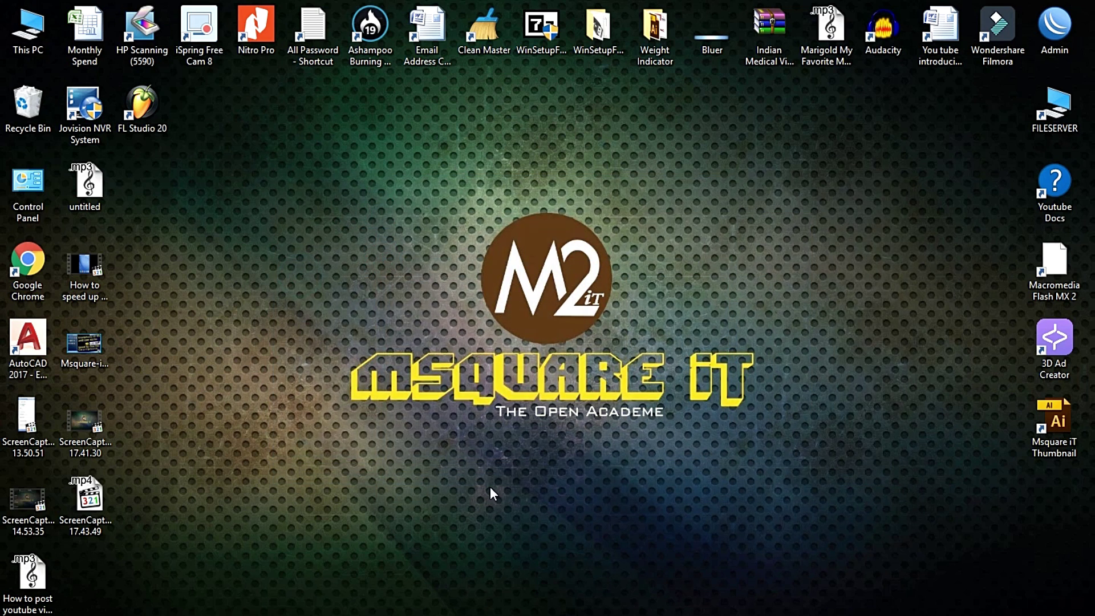
right_click(239, 146)
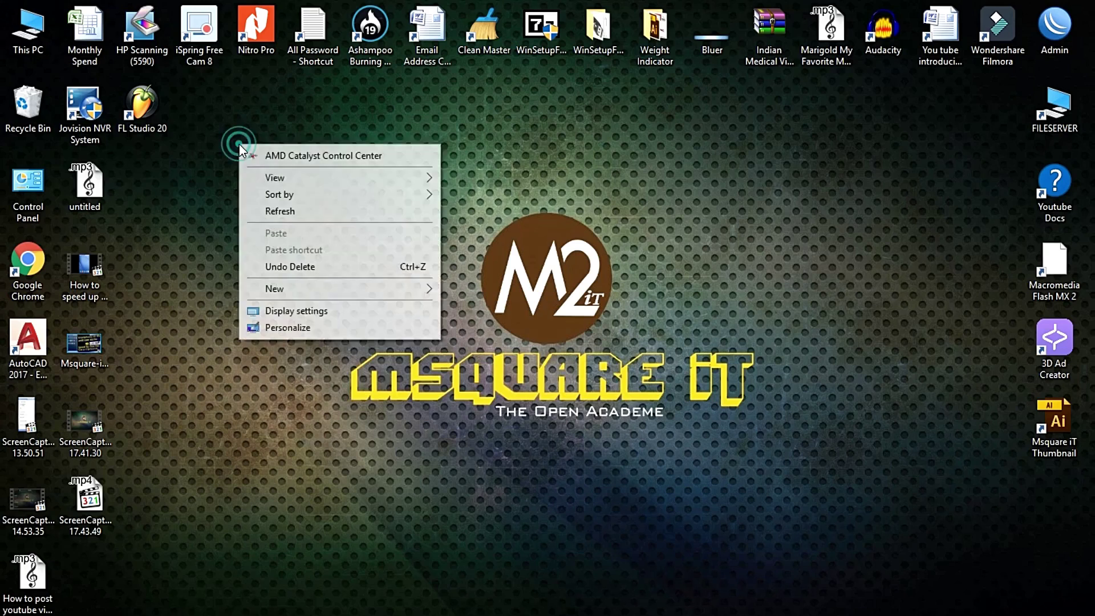
click(280, 211)
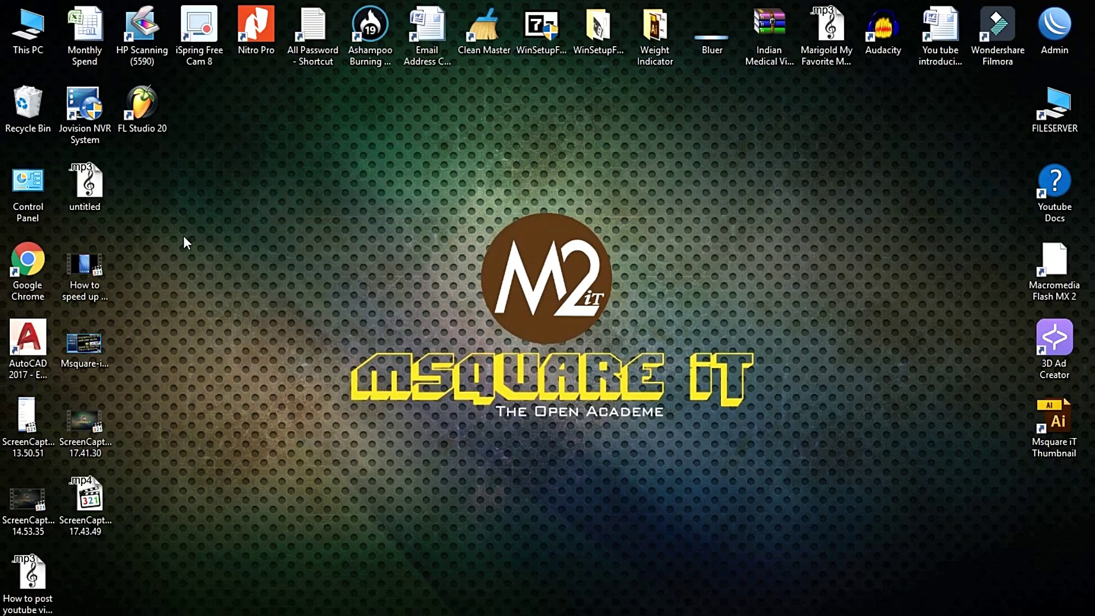
Start Disk Cleanup from the properties of Local Disk (C:) in This PC.
double_click(30, 33)
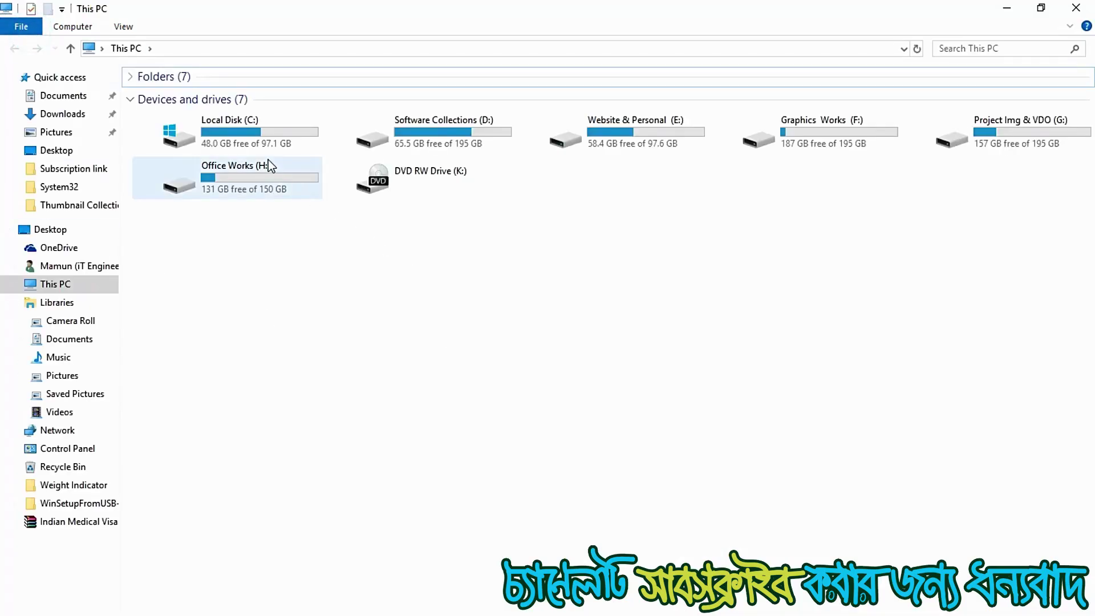
click(251, 135)
right_click(250, 132)
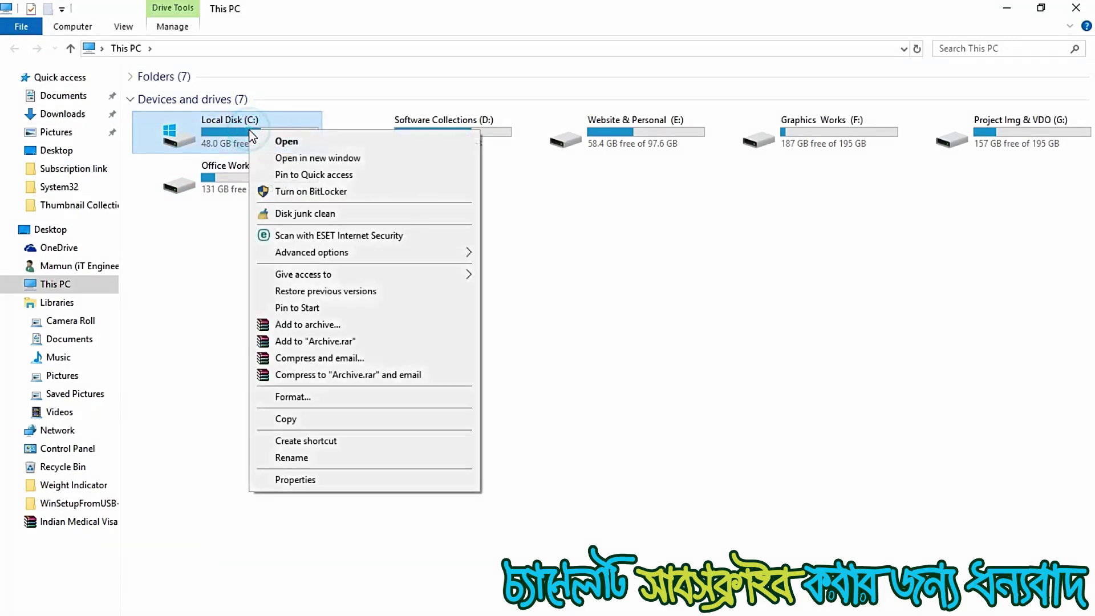
click(325, 482)
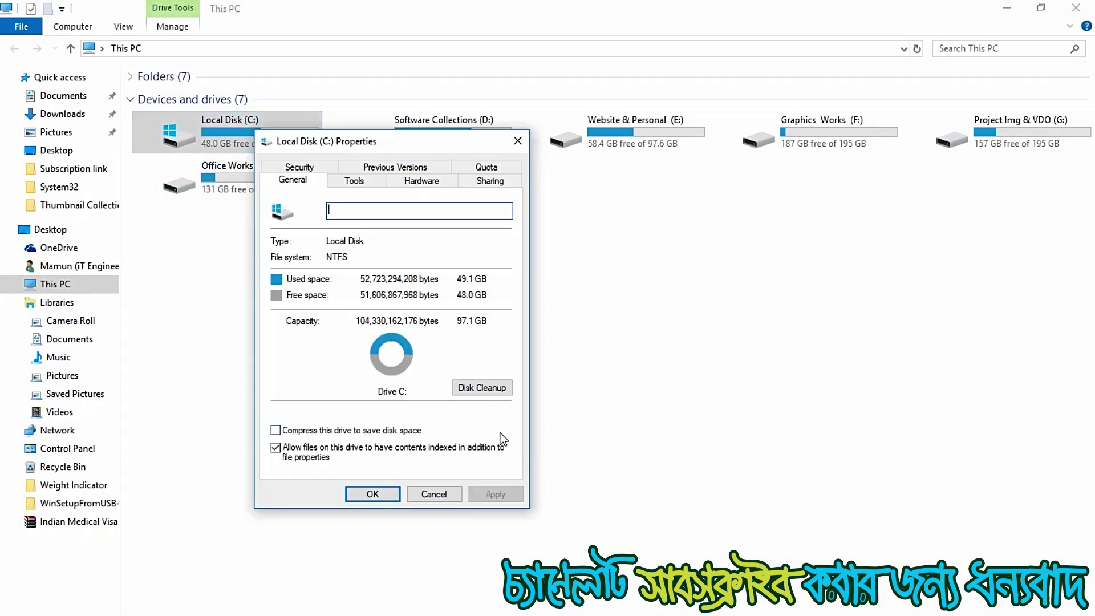
click(470, 388)
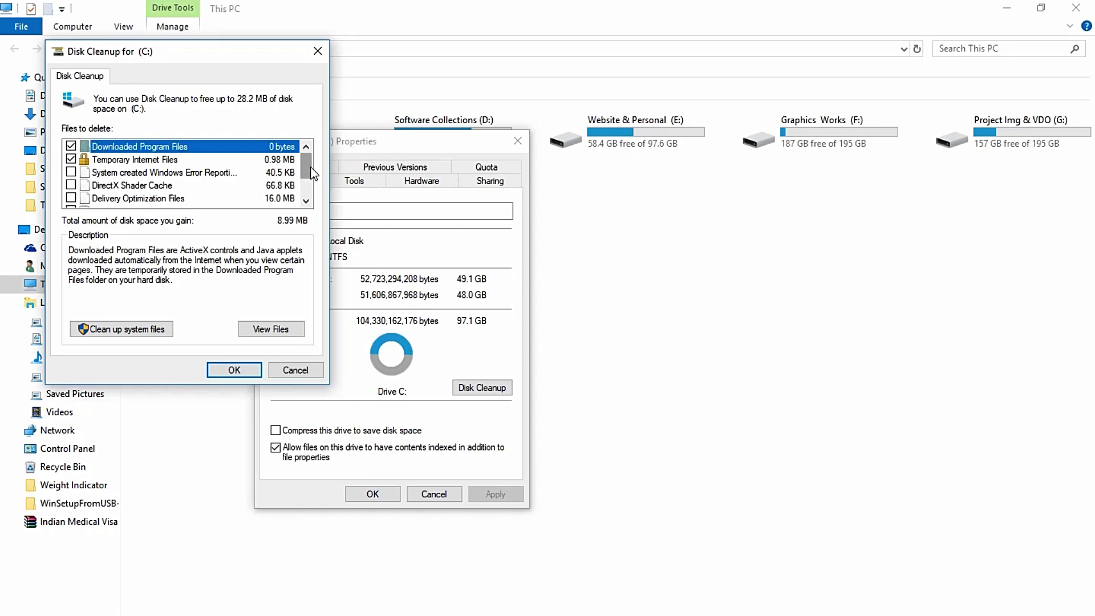
Include system created Windows Error Reporting files, DirectX Shader Cache, Delivery Optimization Files, Recycle Bin and Temporary files in the cleanup.
click(71, 172)
click(71, 185)
click(72, 198)
drag(303, 167, 302, 182)
click(71, 172)
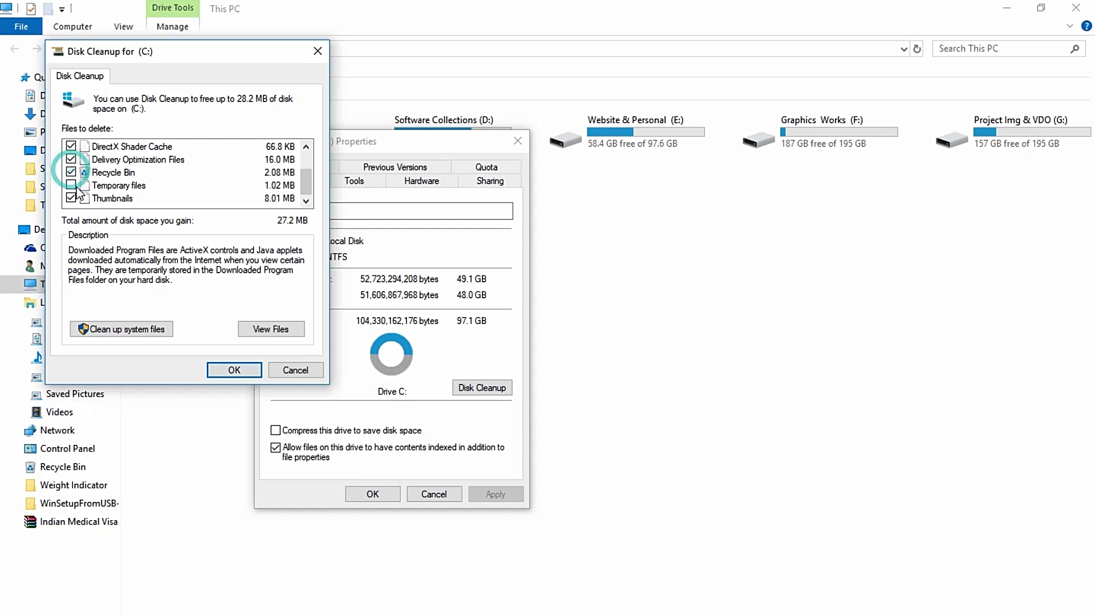
click(71, 186)
drag(306, 181, 312, 146)
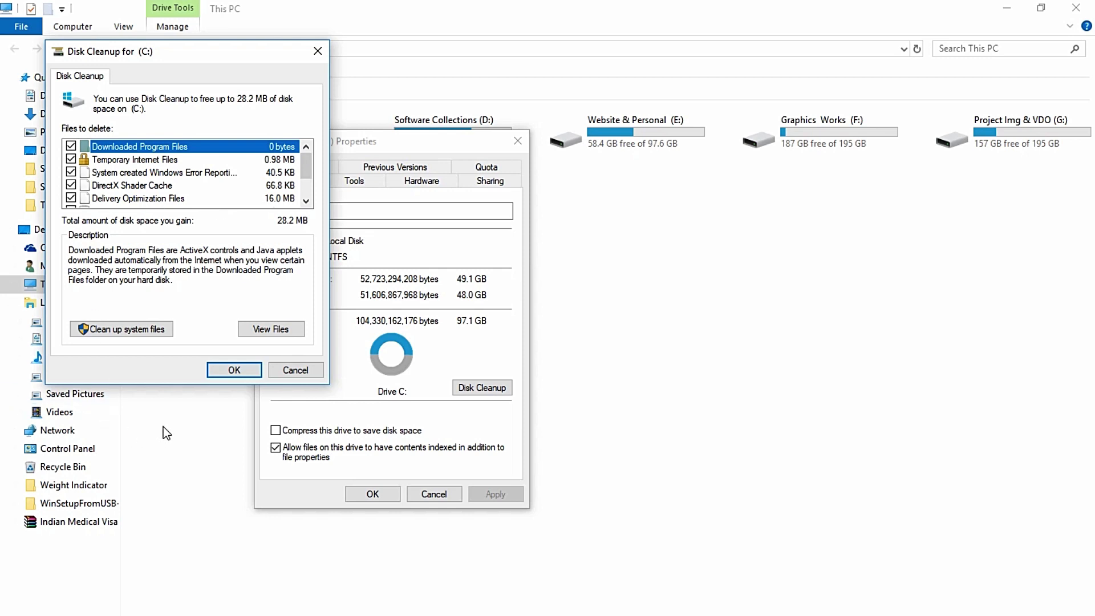
Permanently delete the selected cleanup files and close the Local Disk (C:) properties.
click(234, 370)
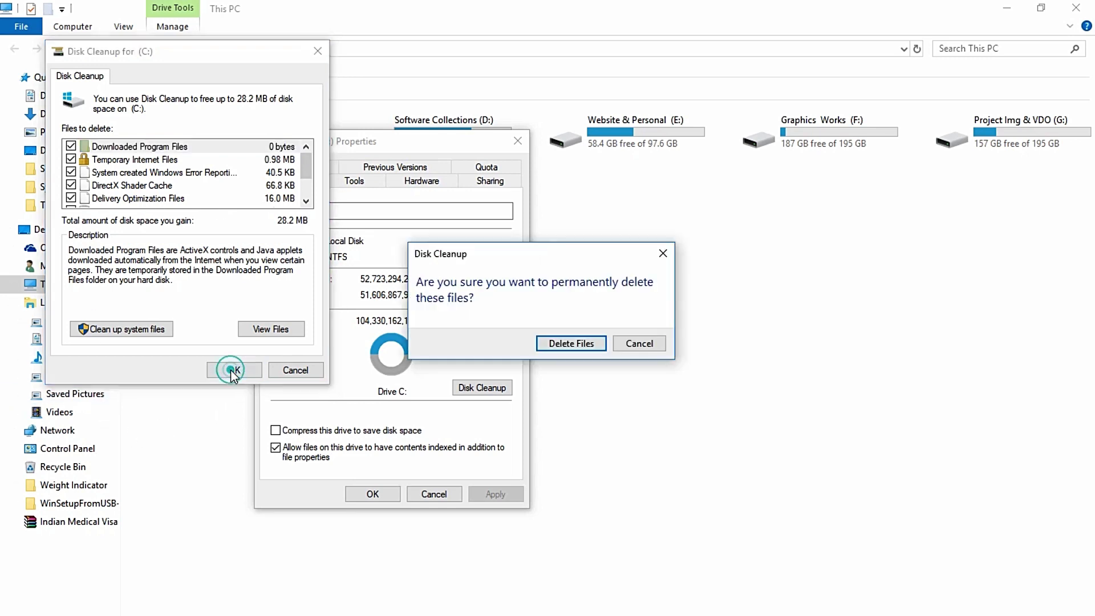
click(570, 344)
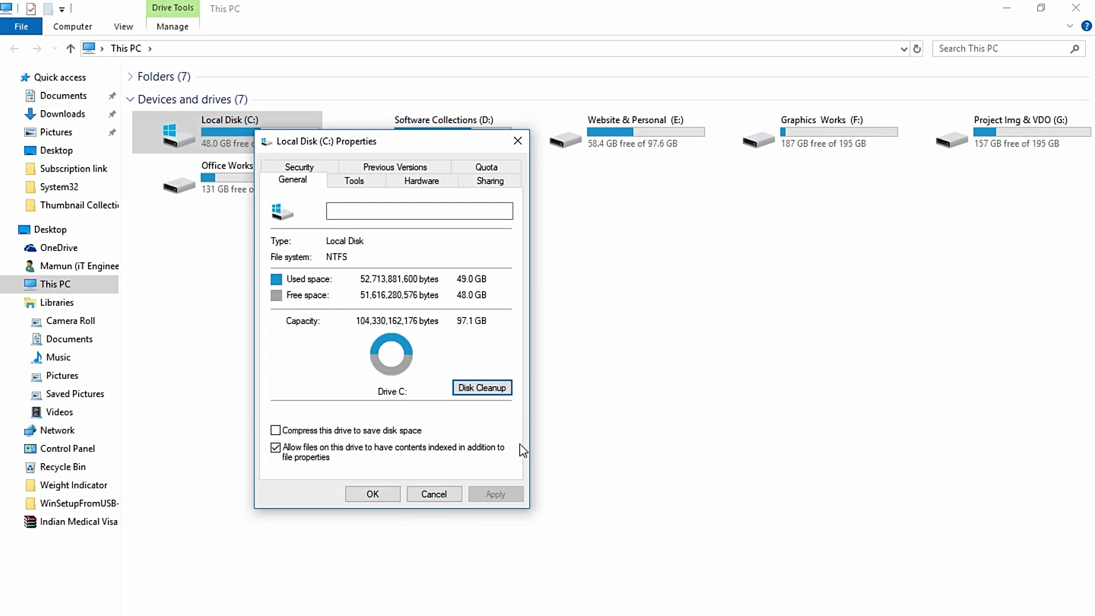
click(370, 494)
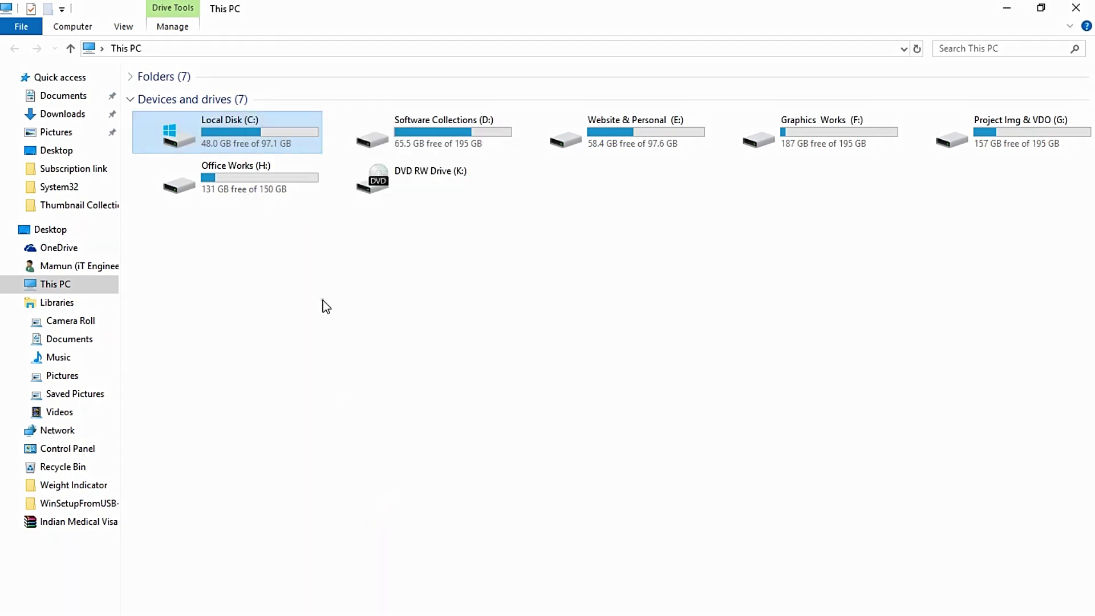
Close the This PC window and refresh the desktop.
right_click(323, 301)
click(408, 361)
click(1076, 8)
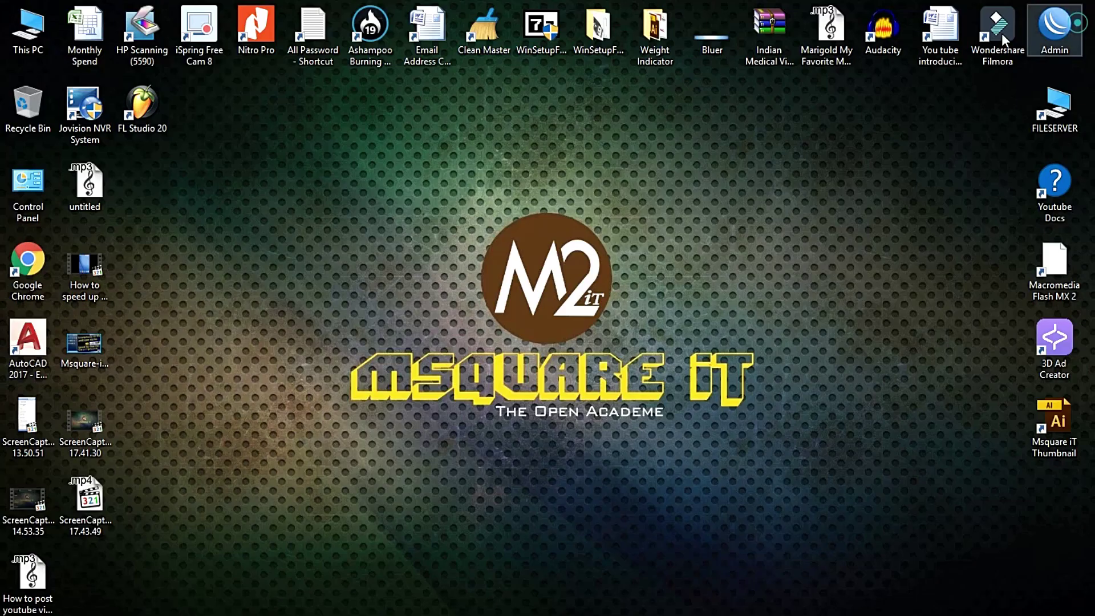
right_click(318, 139)
click(358, 207)
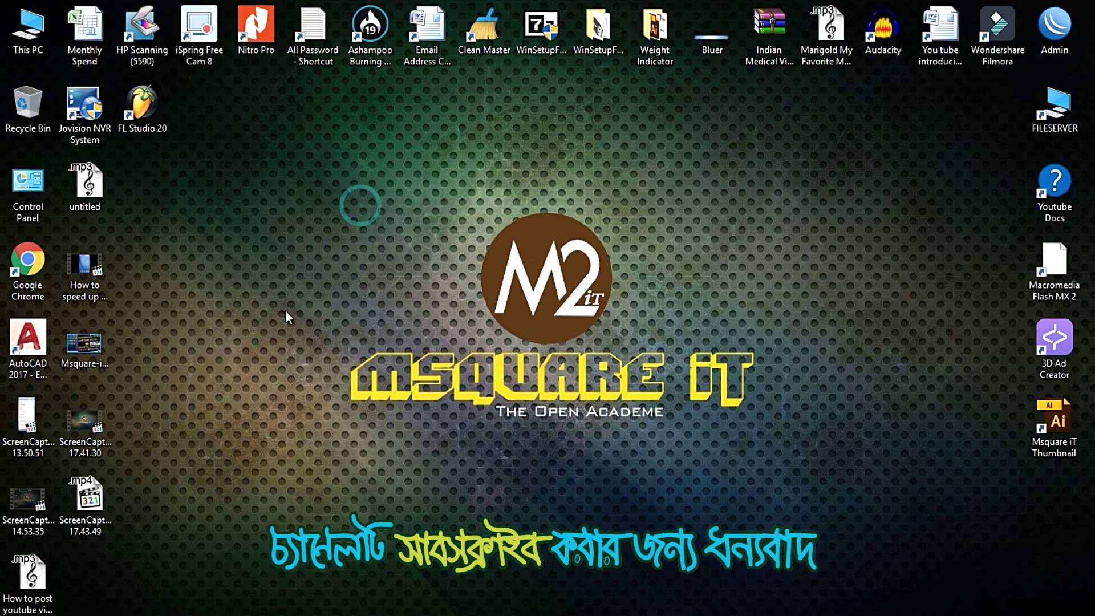
drag(246, 147, 501, 278)
drag(391, 185, 786, 407)
drag(317, 263, 616, 476)
drag(219, 221, 796, 488)
drag(274, 230, 958, 513)
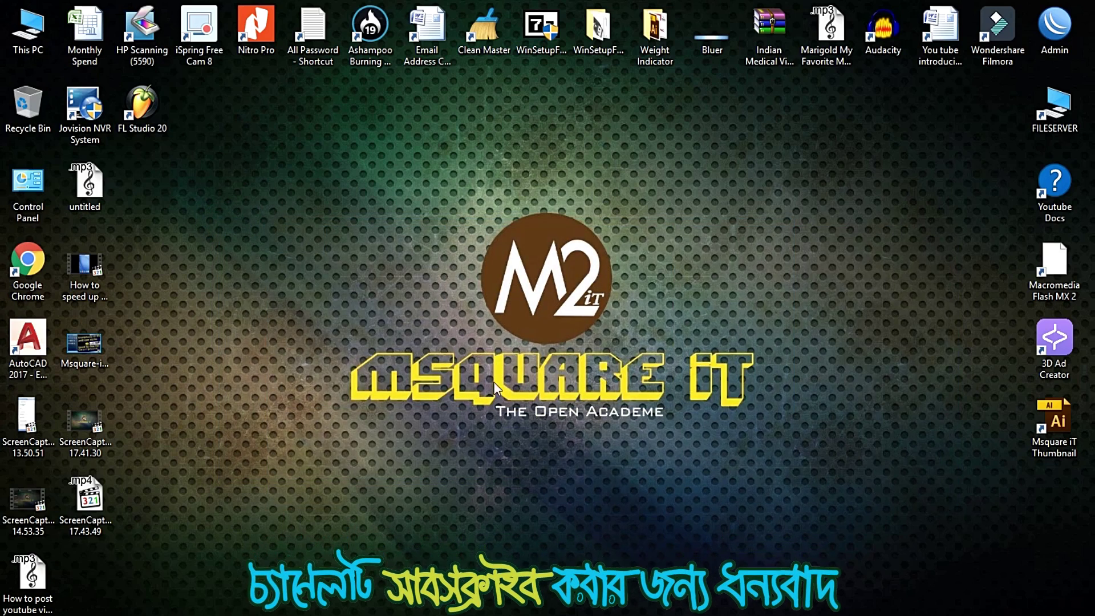
Check the drives in This PC, returning to the desktop and refreshing it.
right_click(264, 149)
click(302, 216)
double_click(35, 36)
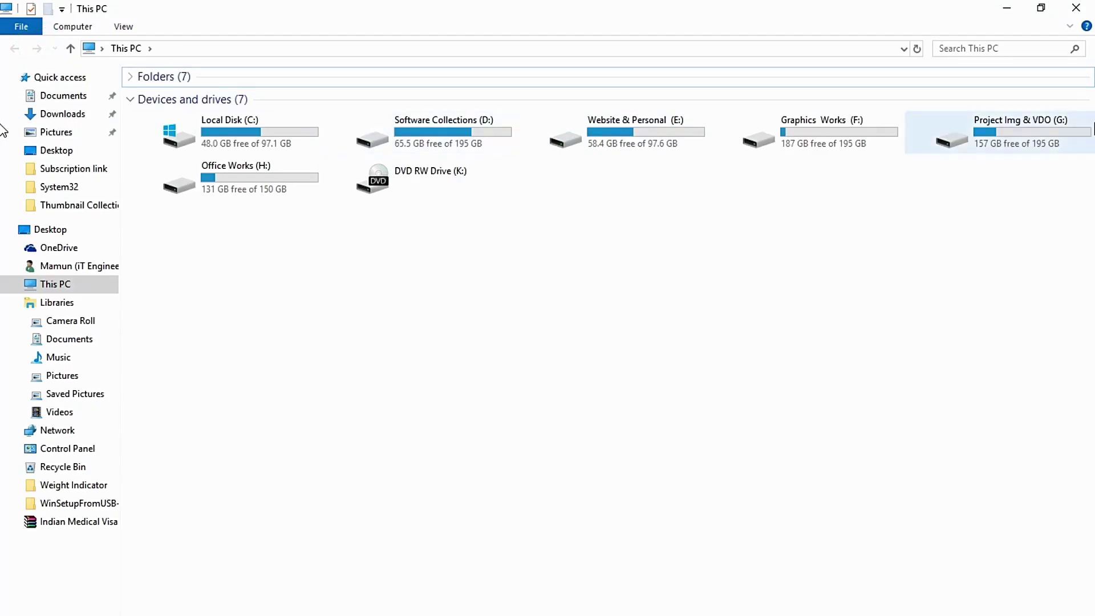
click(1075, 7)
right_click(276, 179)
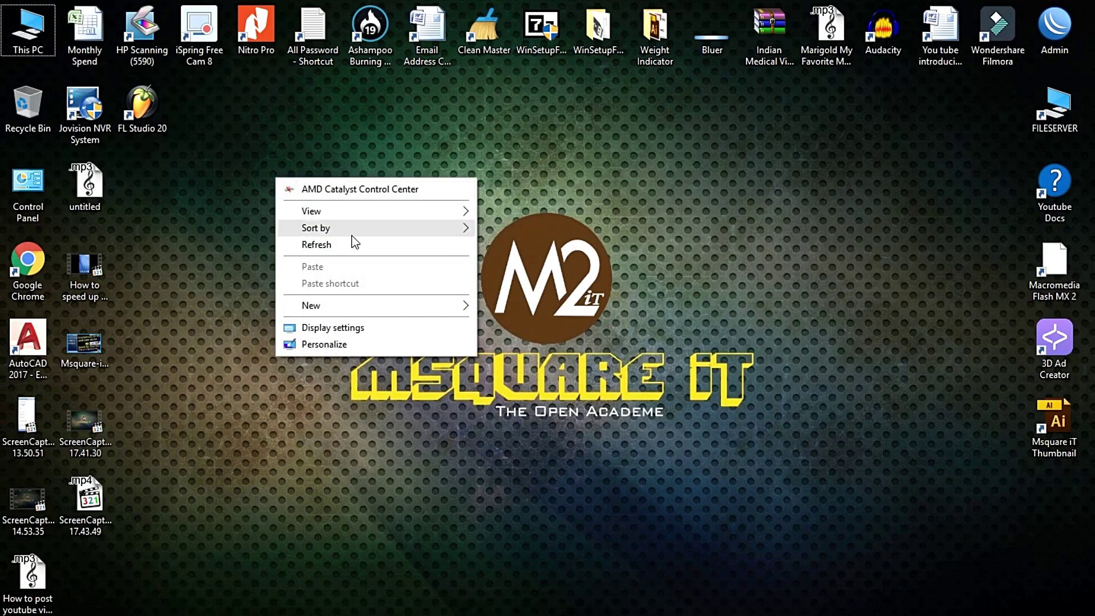
click(342, 245)
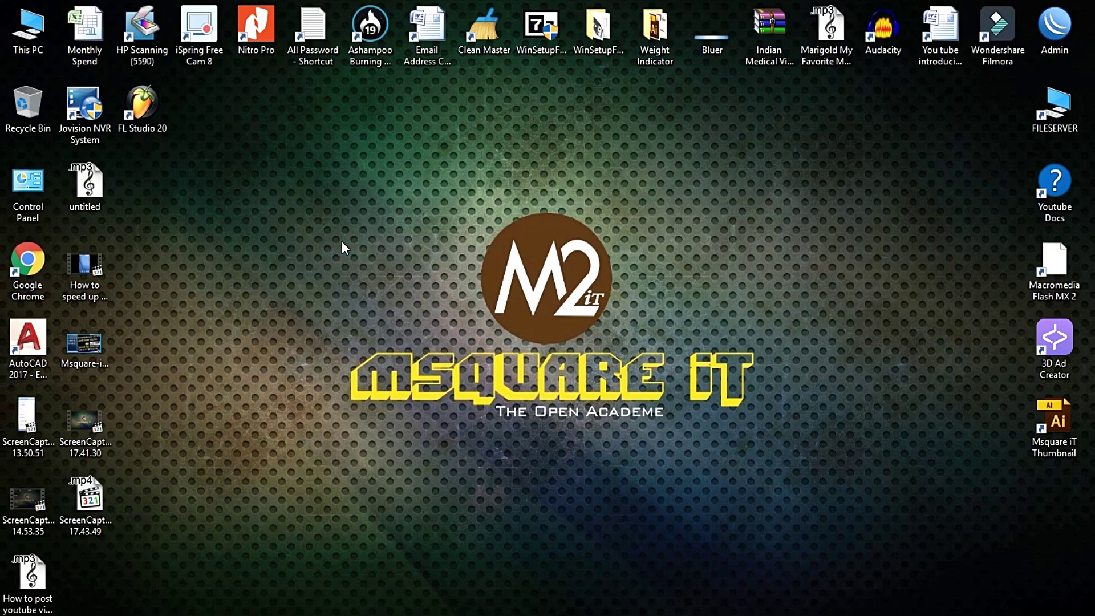